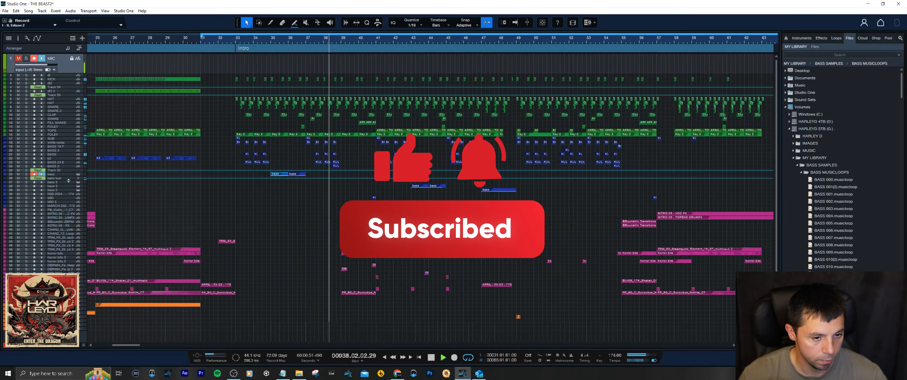
Enlarge the bass track lanes, stop playback and bring the bass clips after bar 33 into close view.
drag(69, 176, 67, 236)
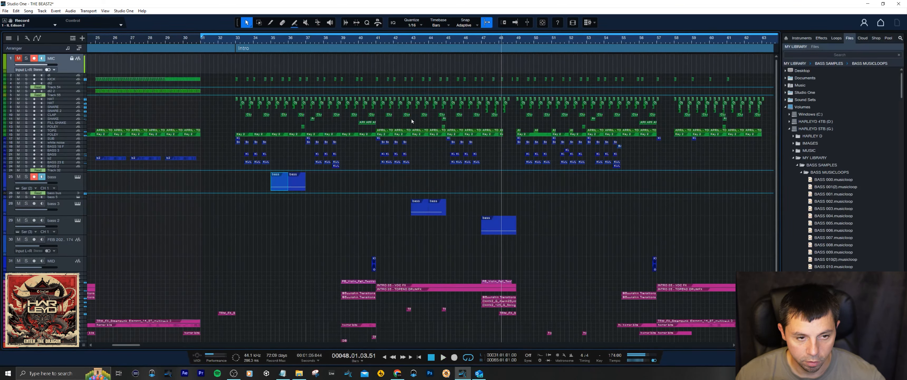
key(space)
click(236, 42)
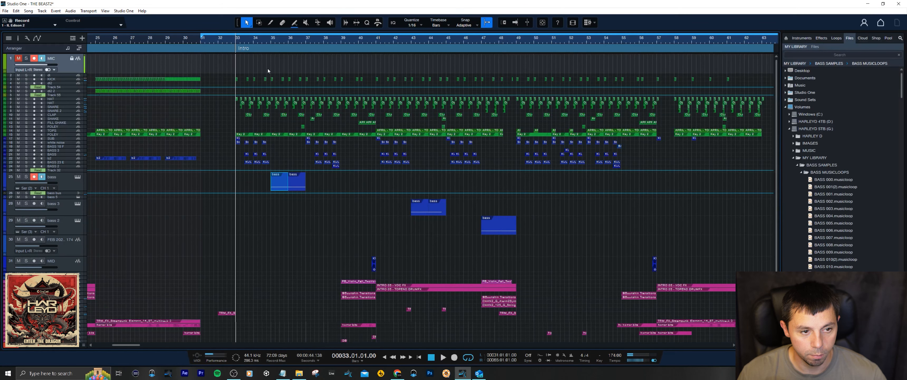
drag(292, 44, 249, 77)
scroll(300, 164, down, 1)
scroll(267, 145, down, 3)
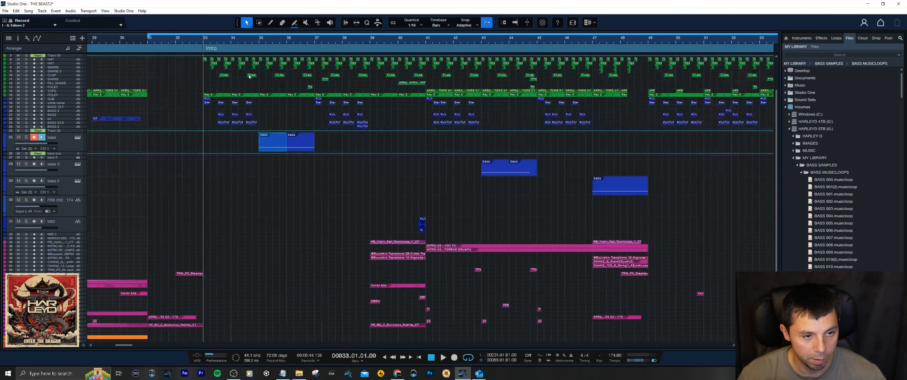
Solo the bass and bass 3 tracks and play their clips starting from bar 35.
click(262, 40)
key(s)
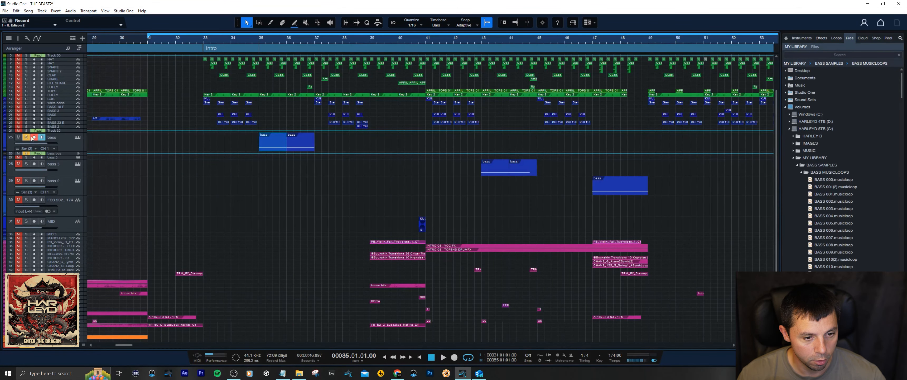
key(space)
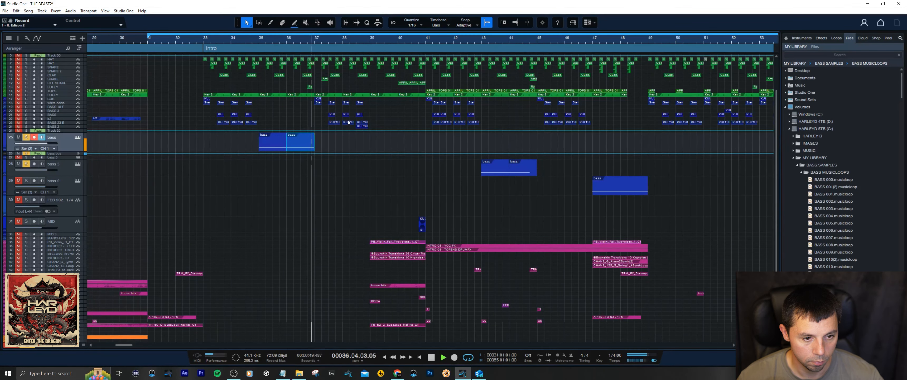
drag(481, 41, 406, 41)
key(space)
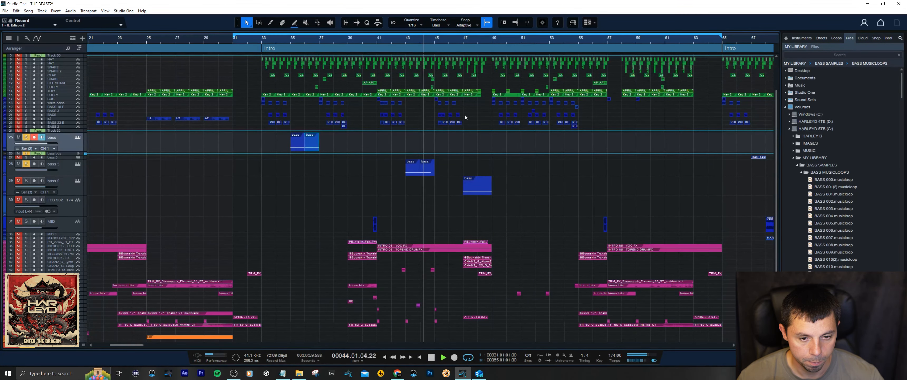
key(space)
Solo the bass 2 track and play its clip from bar 47.
scroll(443, 41, right, 2)
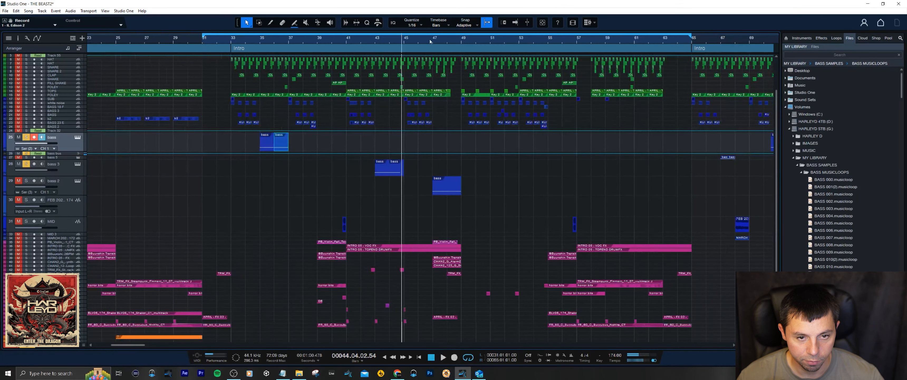
click(434, 41)
scroll(470, 126, right, 1)
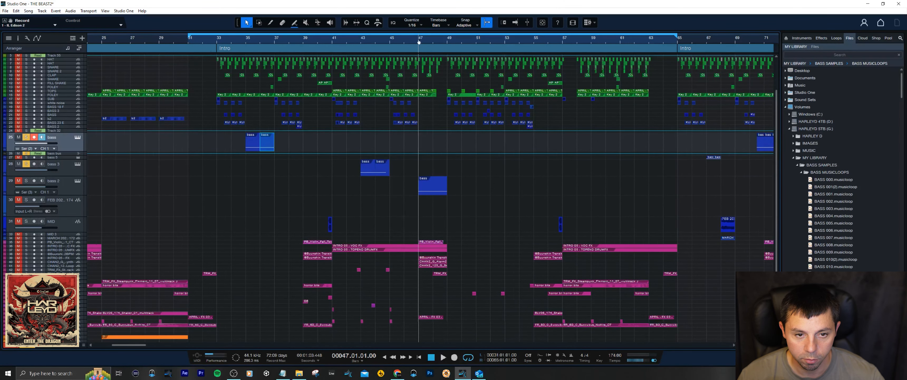
scroll(419, 42, right, 1)
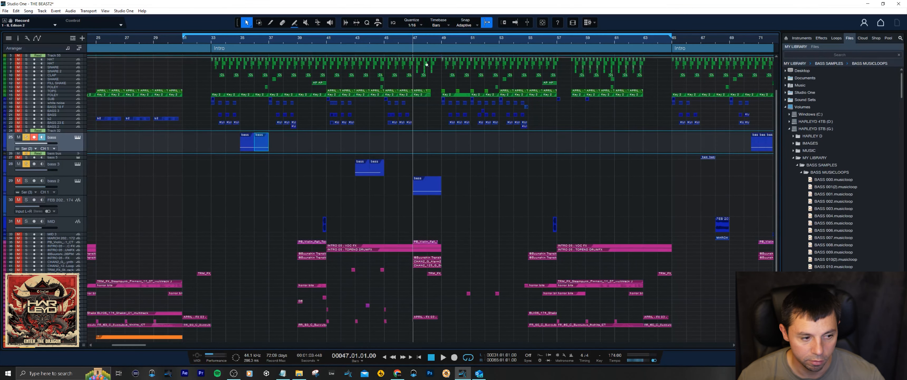
click(25, 181)
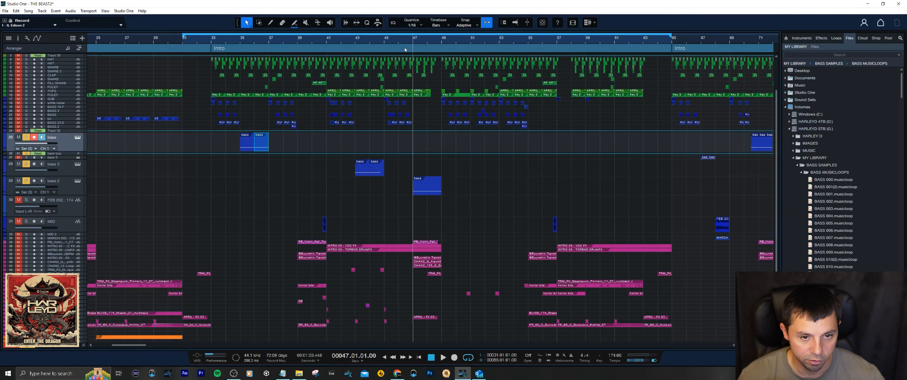
key(space)
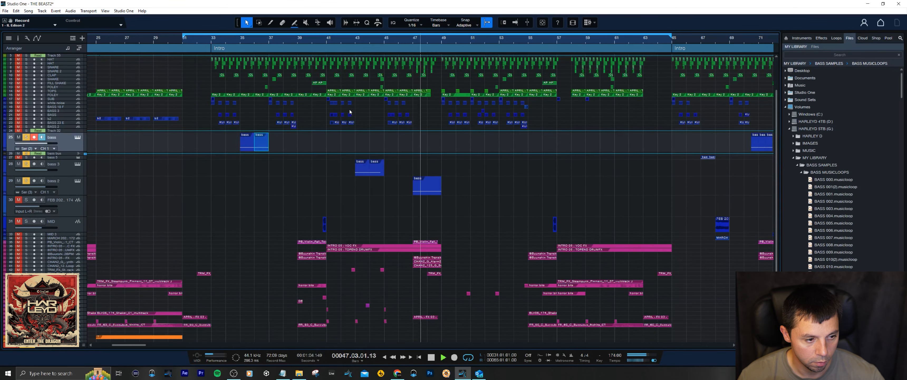
Open the first clip on the bass track in the note editor and put the playhead at bar 35.
drag(243, 43, 282, 88)
drag(253, 42, 250, 82)
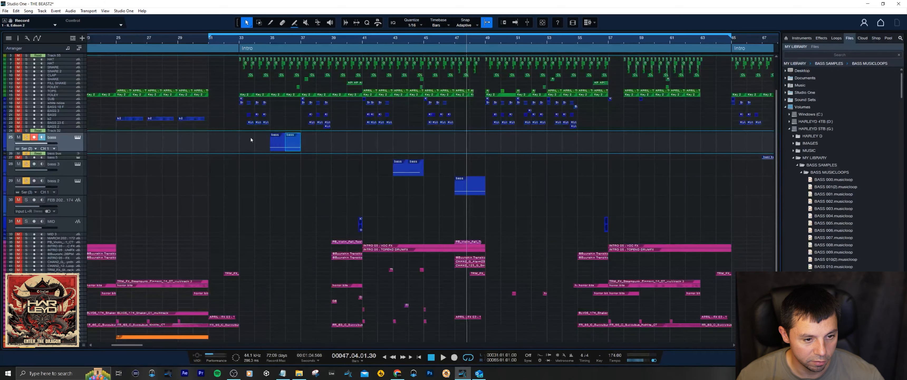
double_click(278, 142)
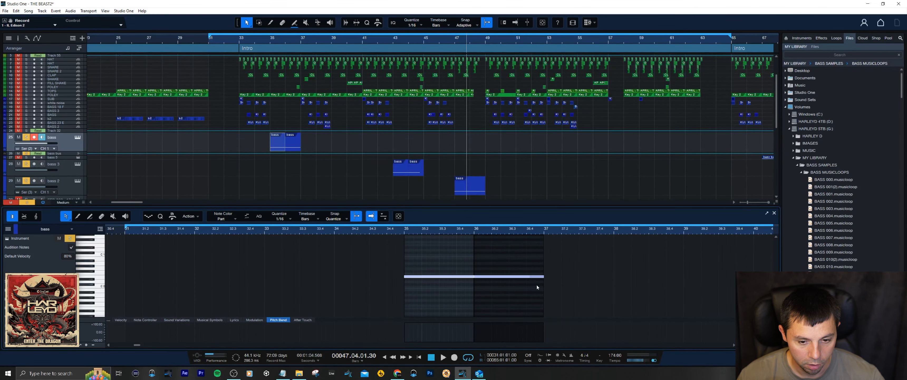
click(272, 42)
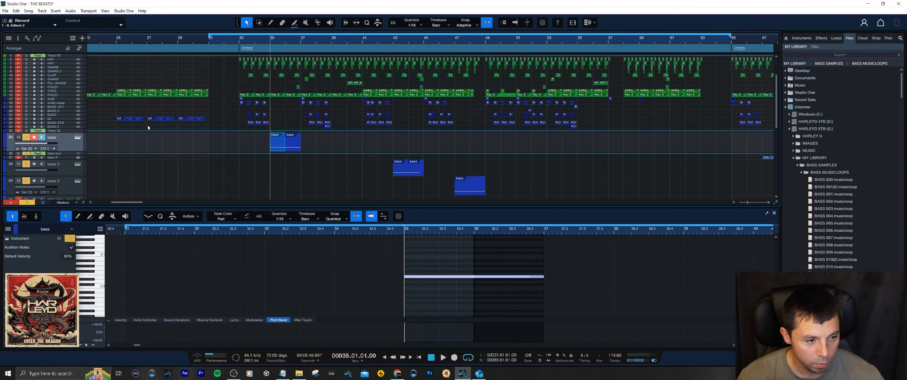
Open the Serum instrument of the bass track and place its window over the arrangement.
click(77, 137)
drag(310, 78, 485, 80)
drag(547, 63, 567, 73)
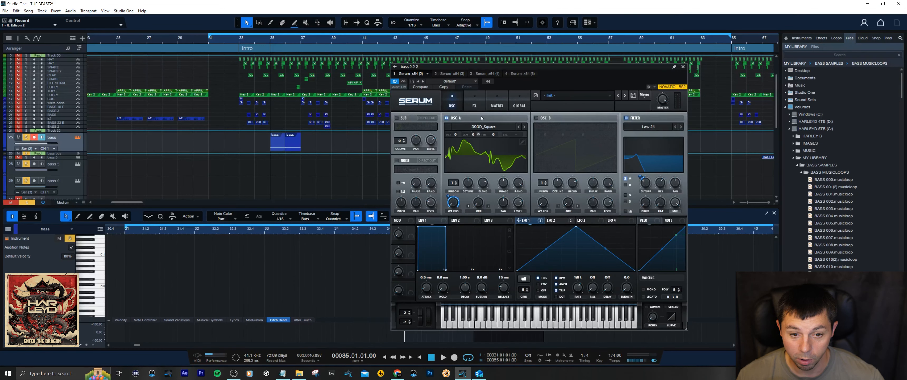
drag(573, 87, 576, 91)
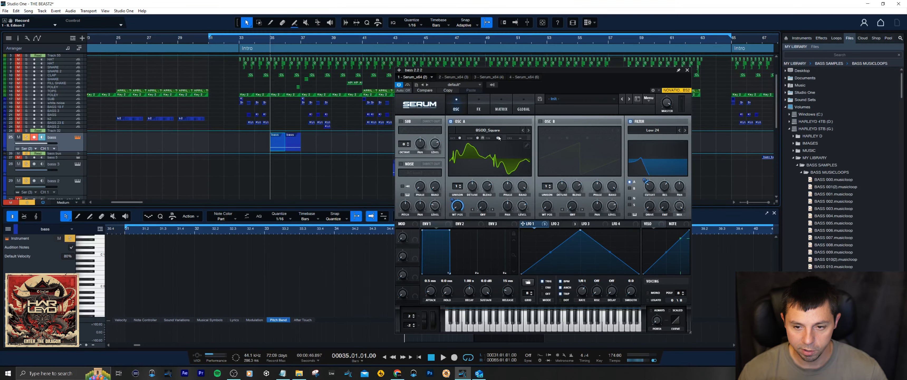
Set the loop range to bars 35–37 around the bass clips and show the mixer beside the Serum window.
drag(274, 34, 301, 34)
key(F3)
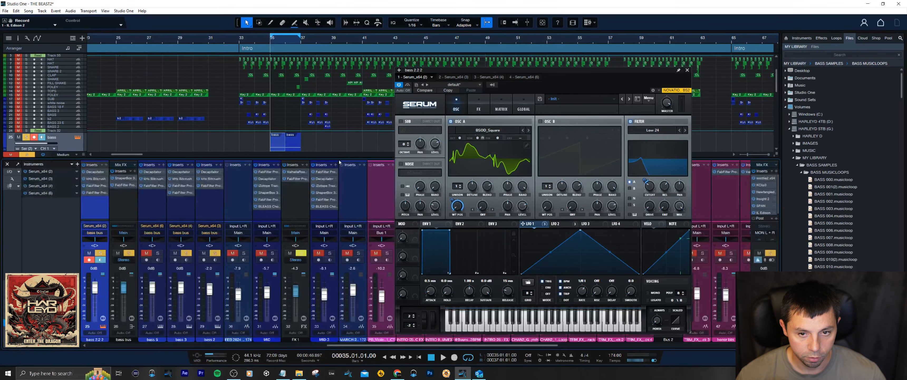
drag(595, 84, 689, 81)
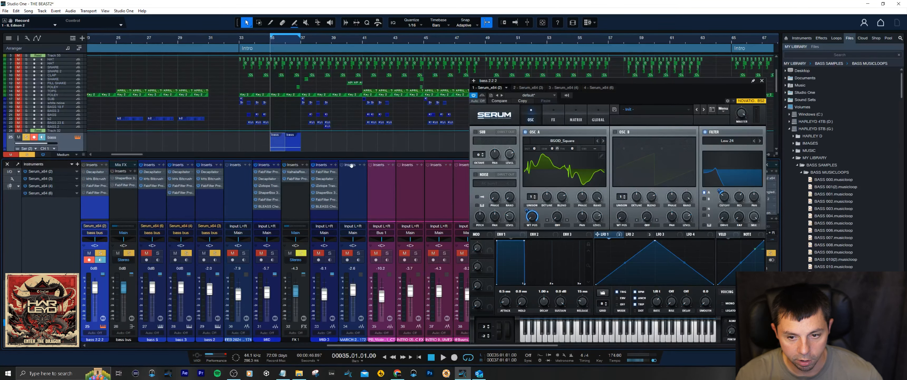
Turn off Serum's filter and bypass the distortion, compressor and filter effects, returning to the oscillator view.
click(716, 133)
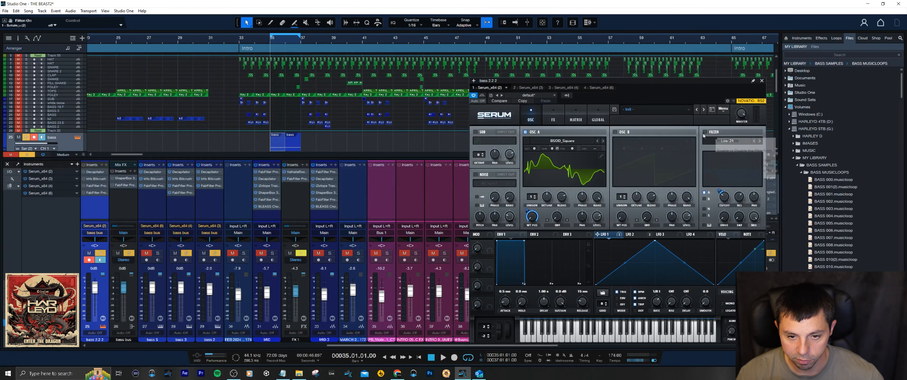
click(553, 116)
click(750, 139)
click(751, 164)
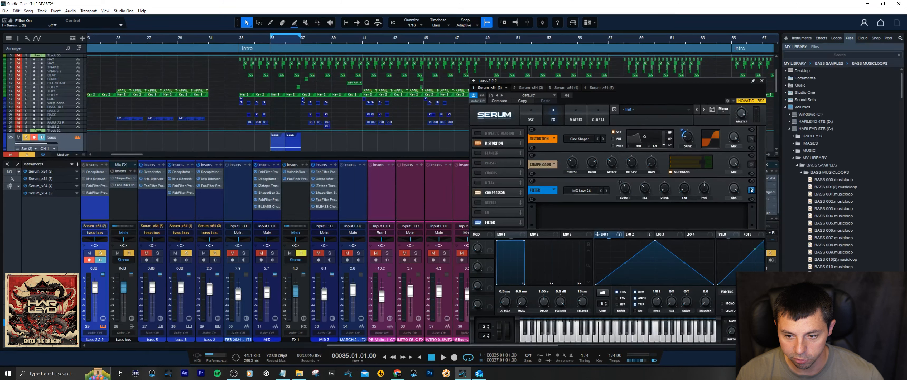
click(751, 190)
click(538, 116)
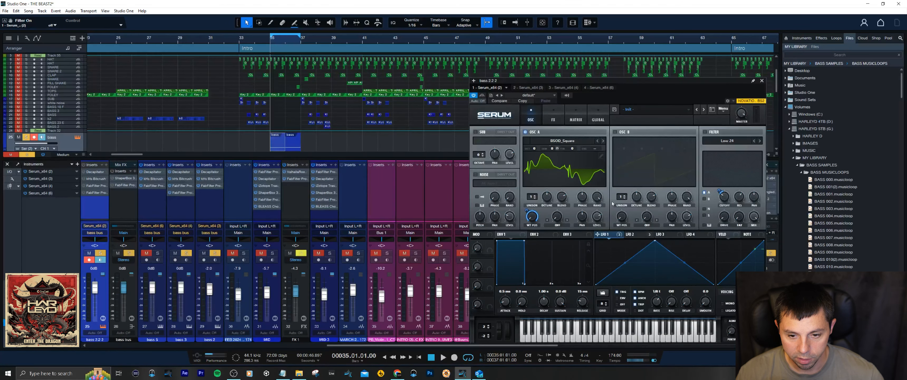
Check oscillator A's wavetable position and LFO 1 shape, and play the unprocessed bass loop.
click(533, 218)
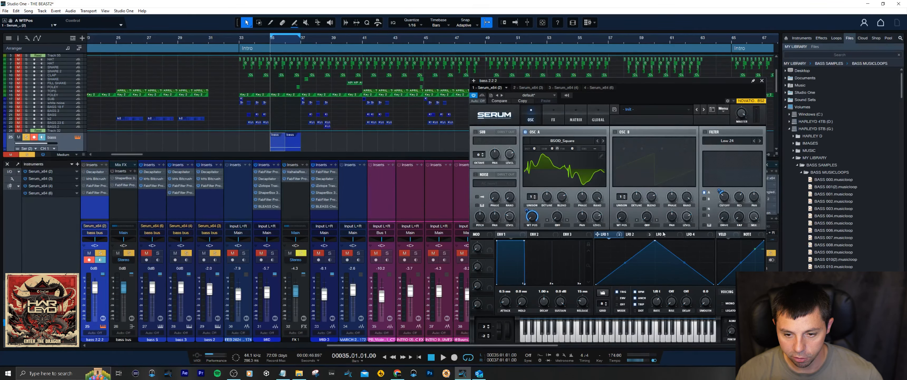
click(632, 234)
click(608, 235)
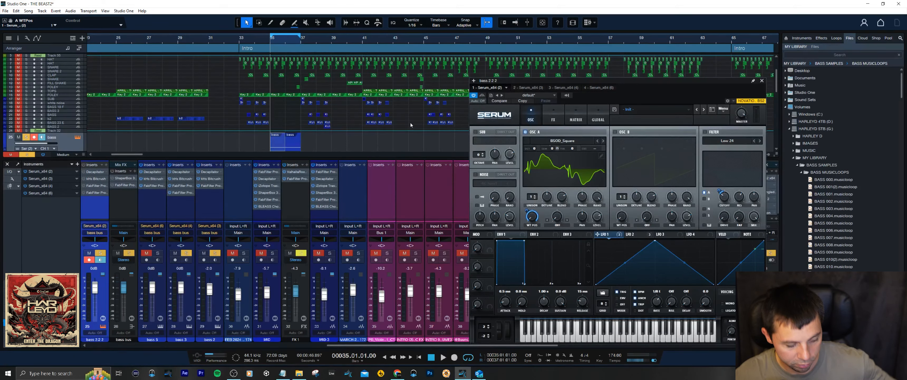
key(space)
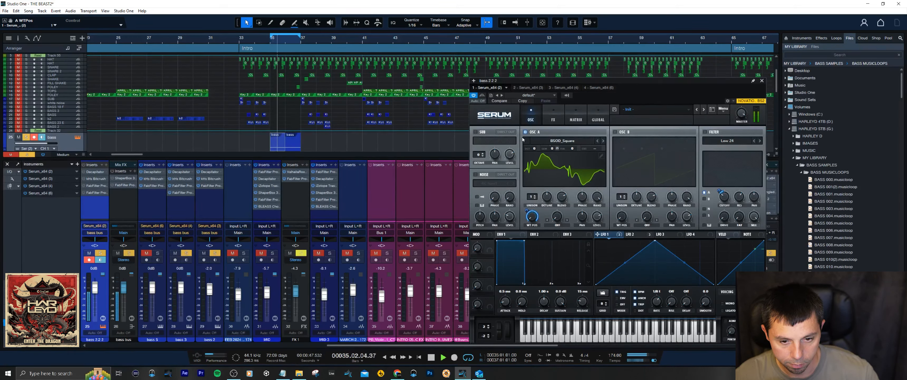
key(space)
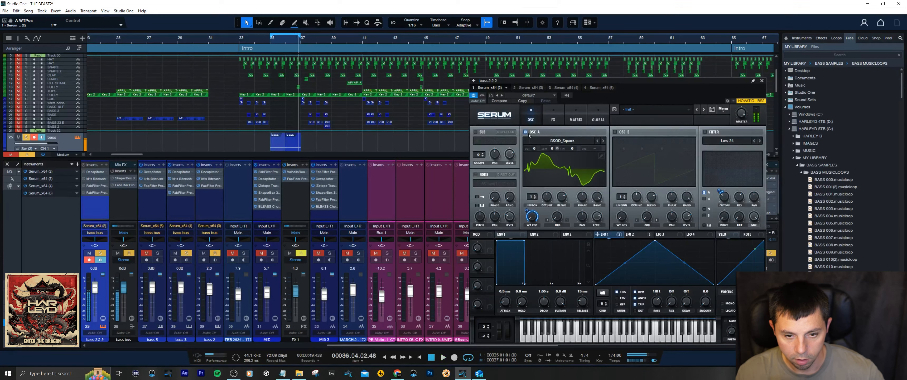
Look through the Analog wavetables for oscillator A, keep BSOD_Square, and play the loop again.
click(562, 142)
mouse_move(573, 162)
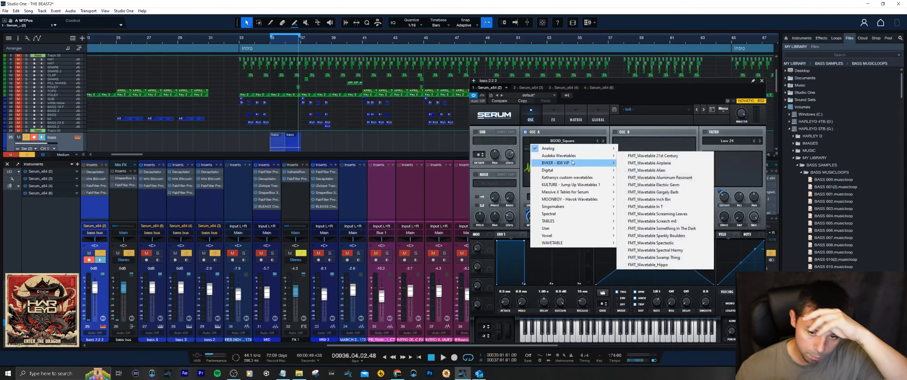
mouse_move(573, 148)
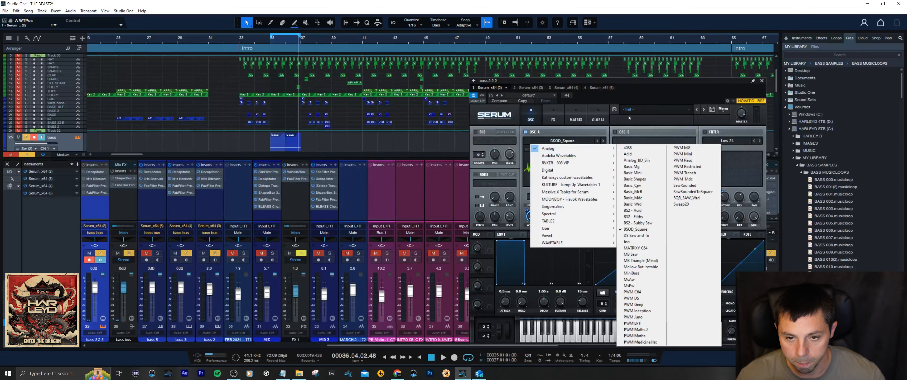
click(643, 105)
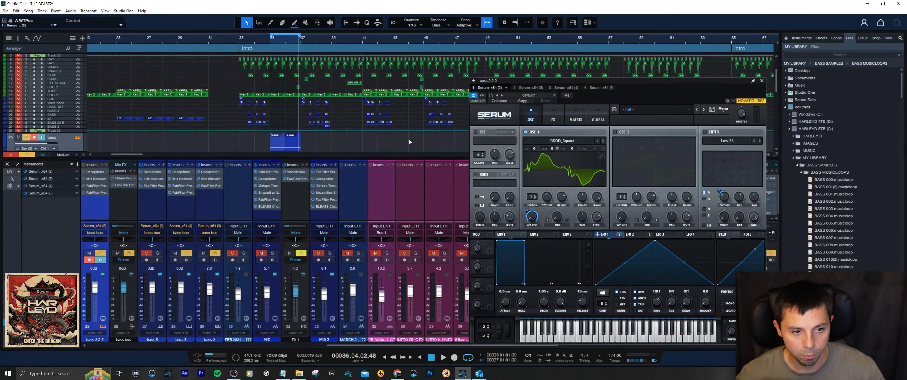
key(space)
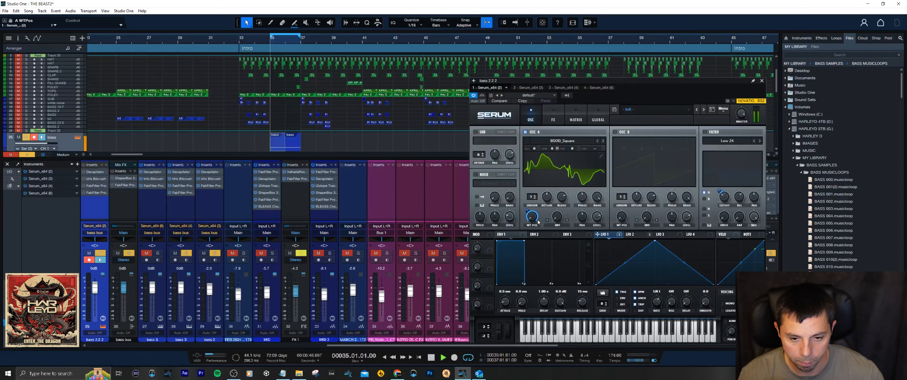
key(space)
Review oscillator A's random phase and Serum's master volume, and replay the bass loop from bar 35.
drag(643, 81, 635, 69)
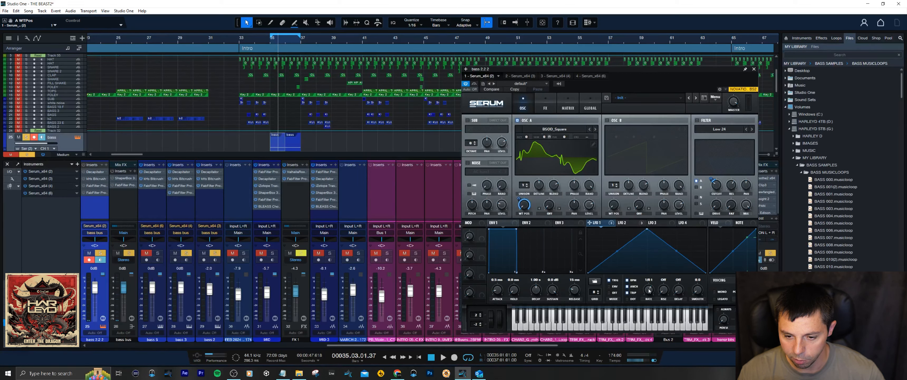
click(271, 41)
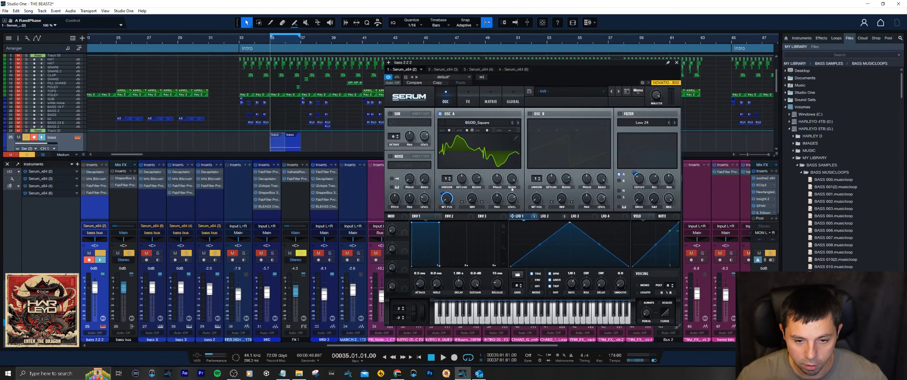
mouse_move(514, 171)
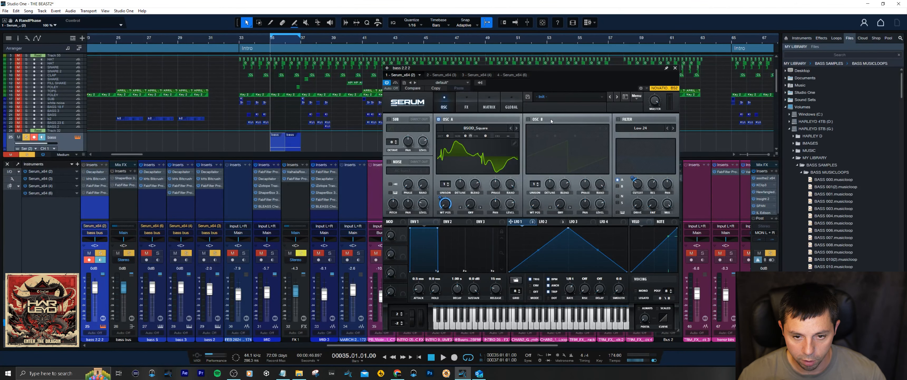
drag(540, 77, 535, 59)
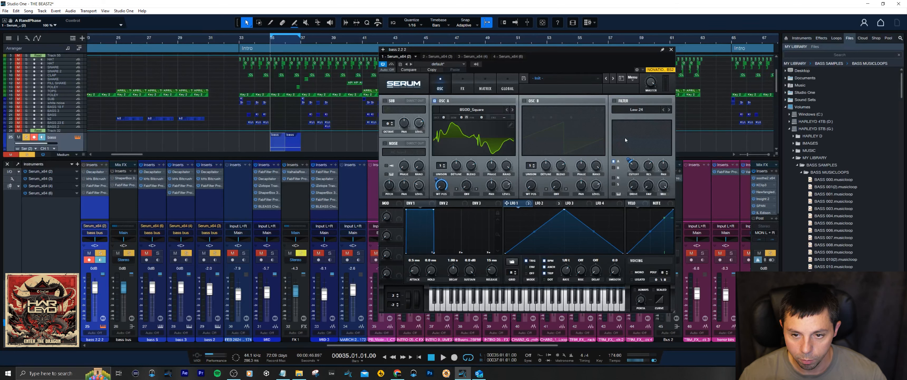
mouse_move(650, 85)
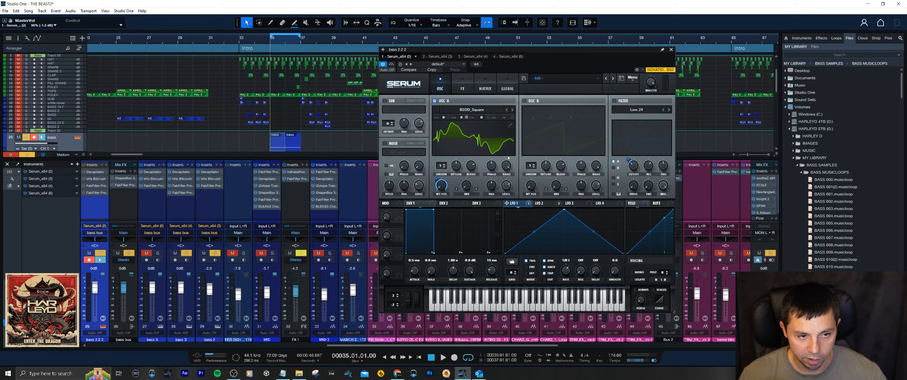
key(space)
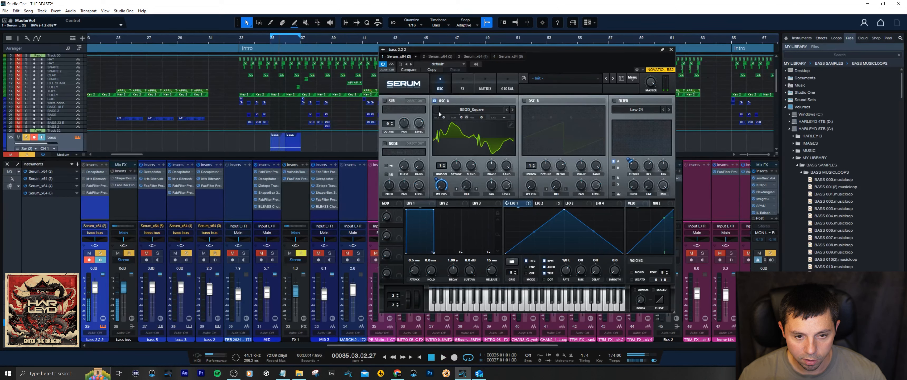
Review LFO 2's shape and its A Semi amount in the modulation matrix, play the loop, and return to the oscillator view.
click(550, 204)
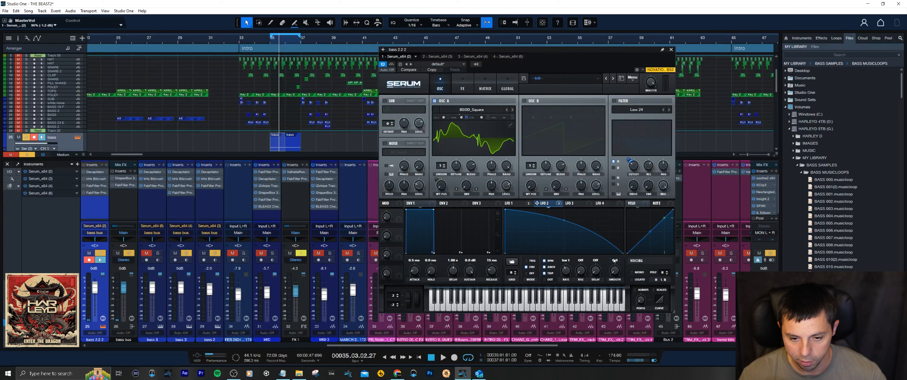
mouse_move(539, 269)
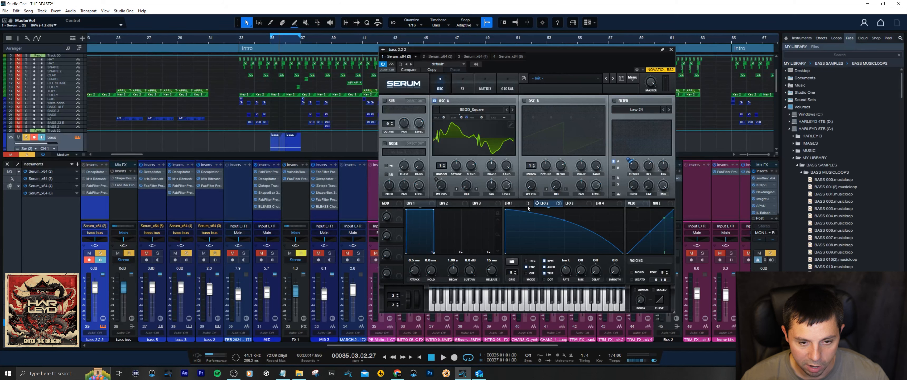
click(482, 87)
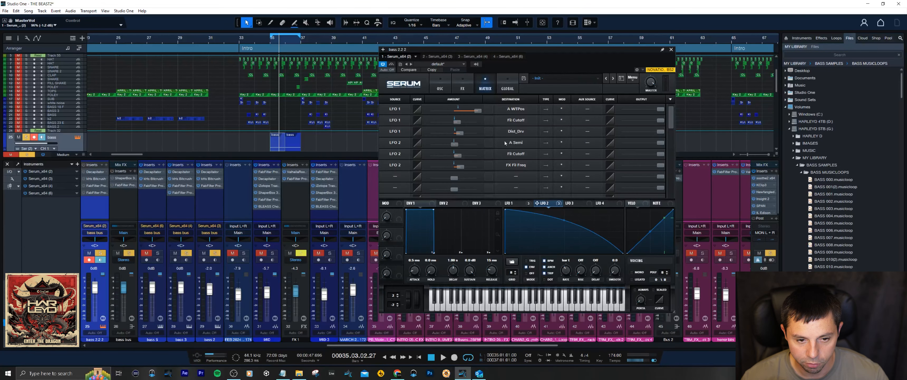
double_click(456, 144)
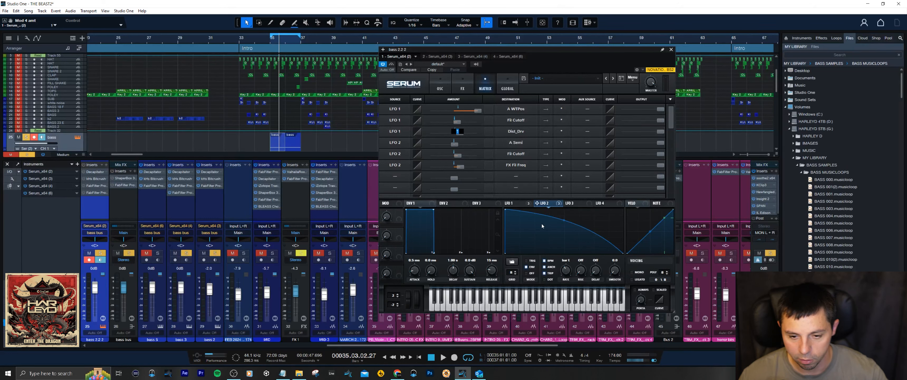
click(543, 59)
key(space)
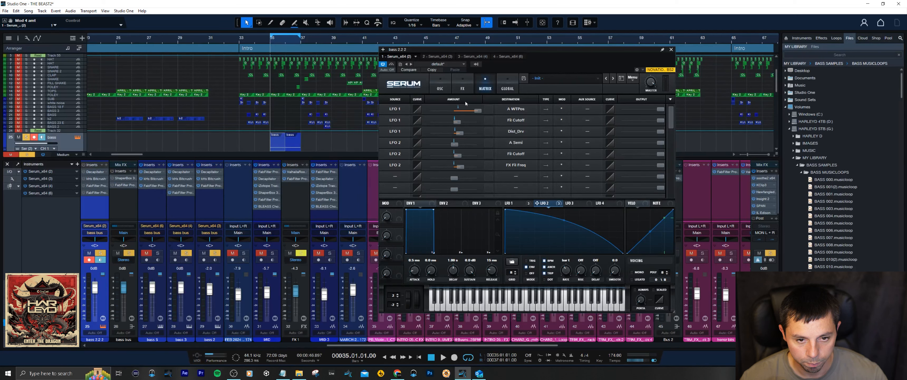
click(443, 81)
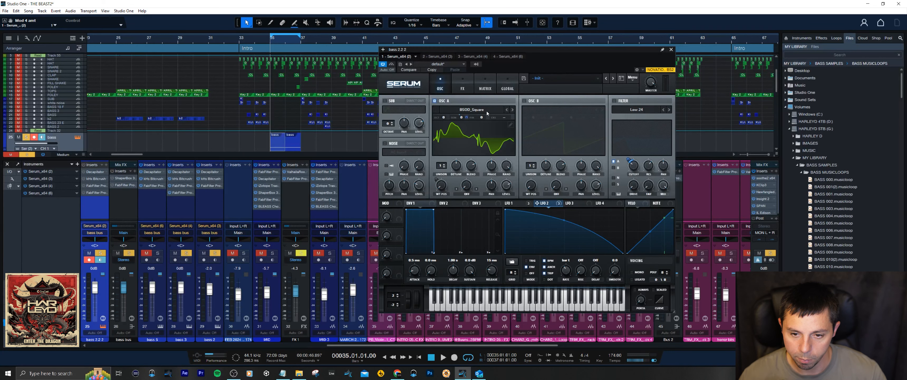
drag(544, 60, 538, 57)
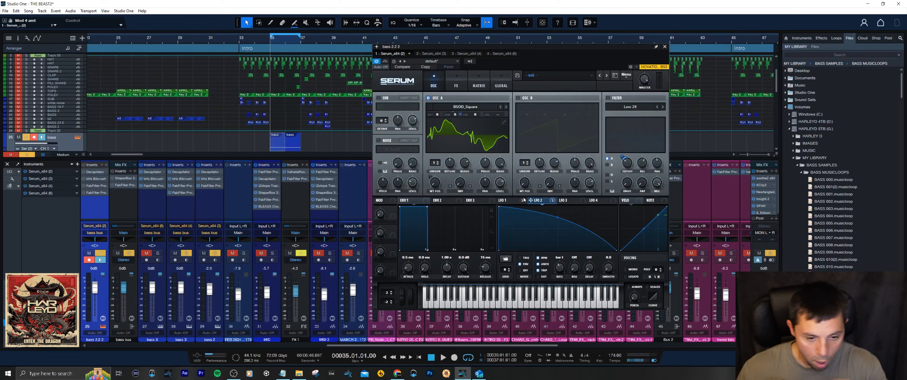
mouse_move(522, 201)
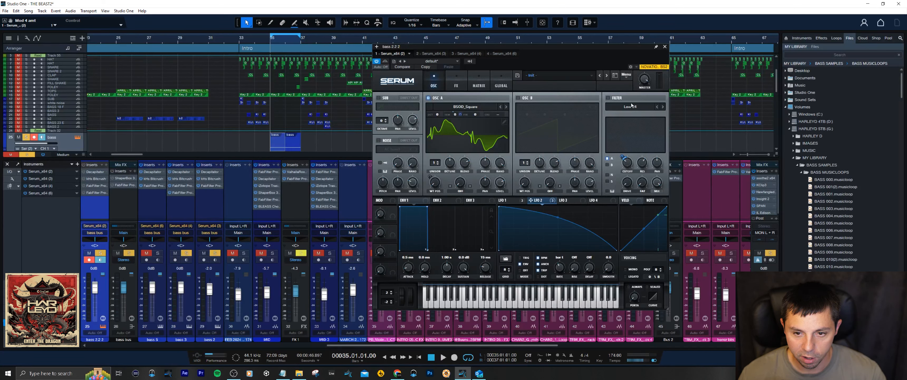
Turn on Serum's filter, keeping the Low 24 type, and check its cutoff, resonance, mix and Fil Var controls.
click(608, 97)
click(639, 107)
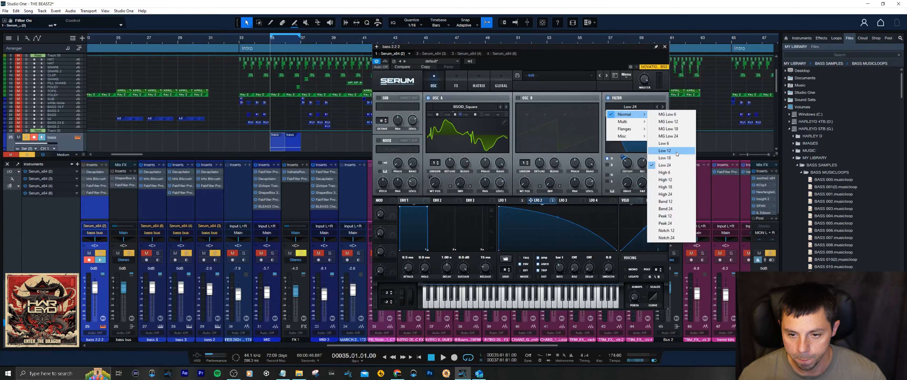
click(638, 99)
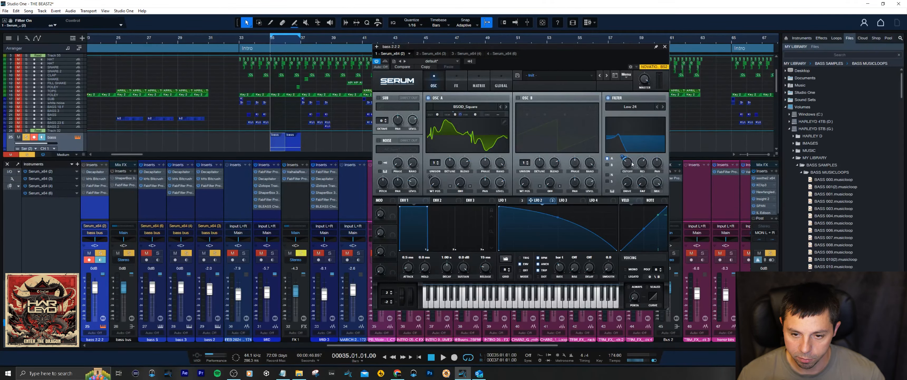
drag(630, 172, 627, 168)
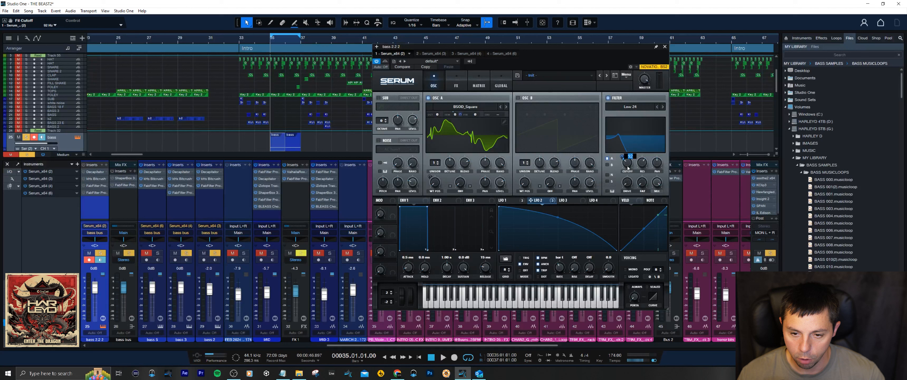
click(642, 164)
double_click(642, 164)
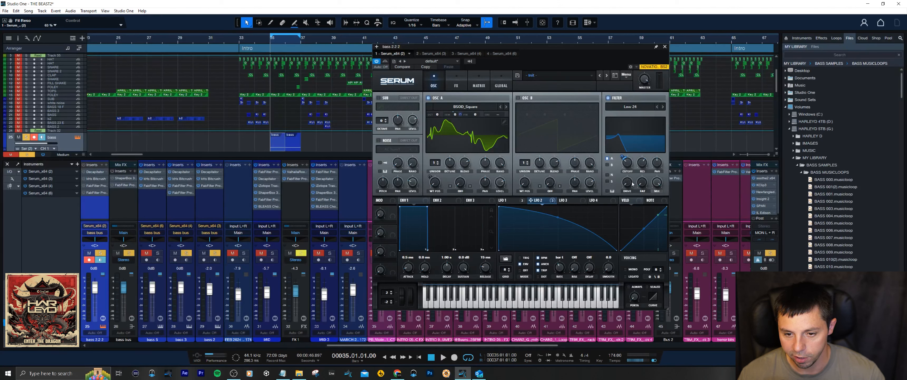
click(656, 186)
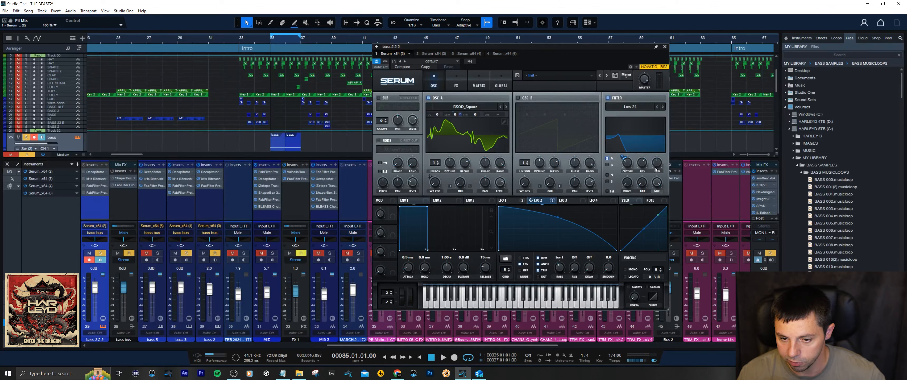
click(656, 169)
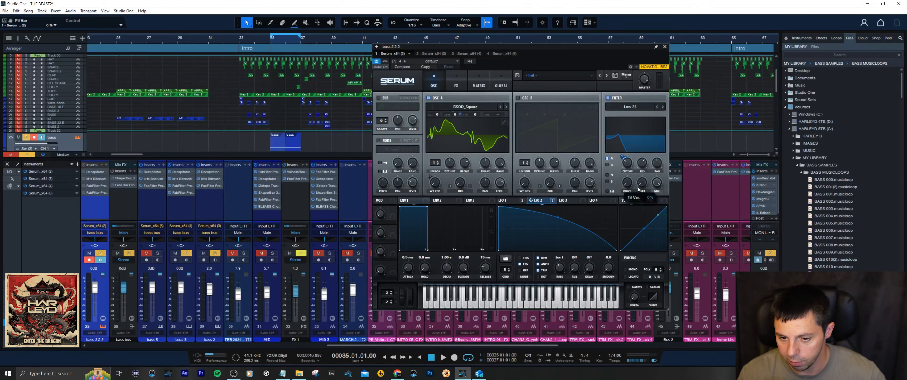
Compare the LFO 1 and LFO 2 shapes, and toggle the filter off and back on.
click(513, 200)
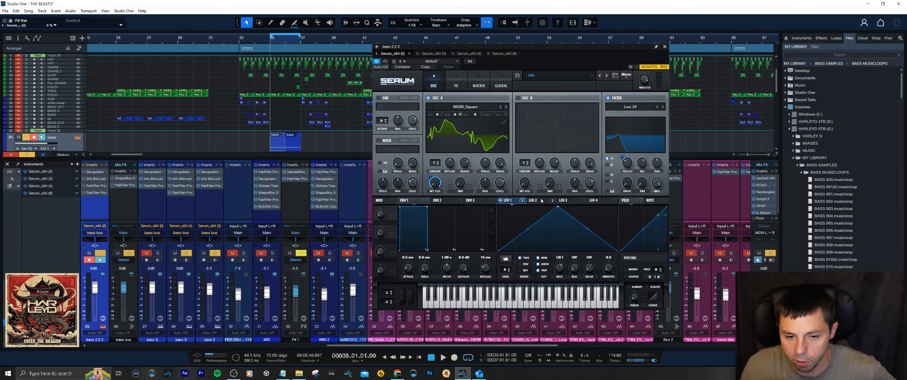
click(533, 201)
click(516, 200)
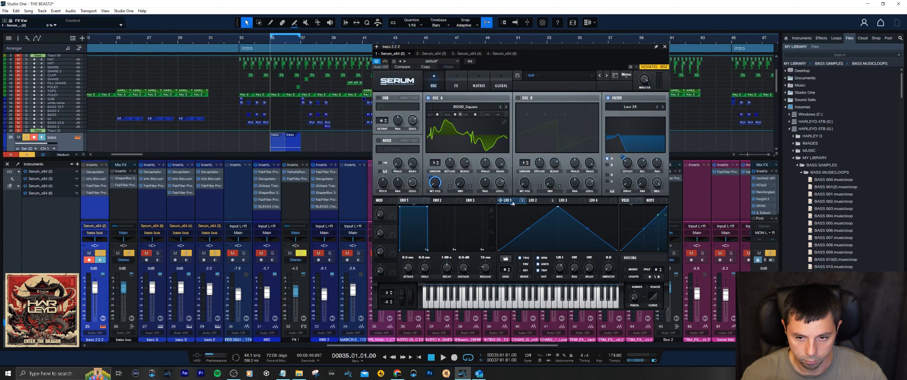
click(615, 99)
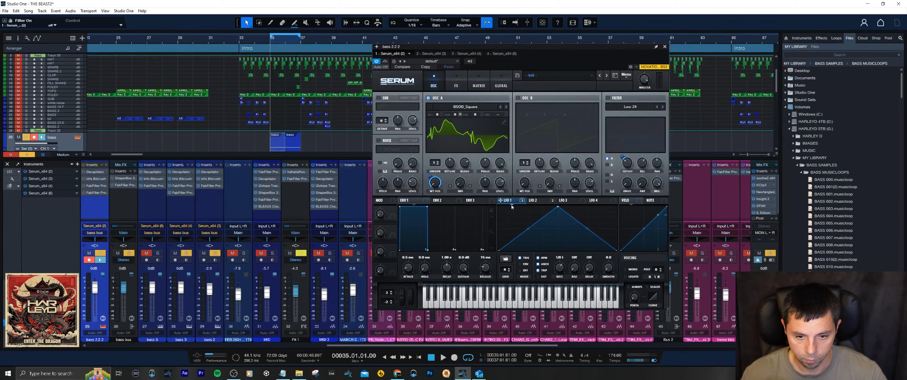
click(615, 99)
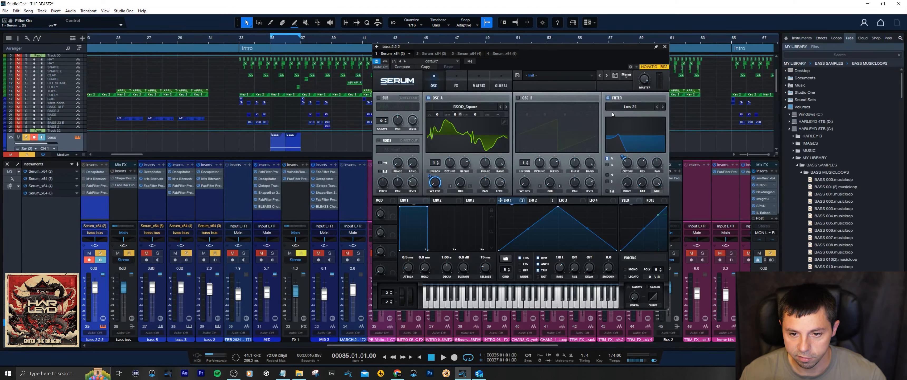
click(609, 98)
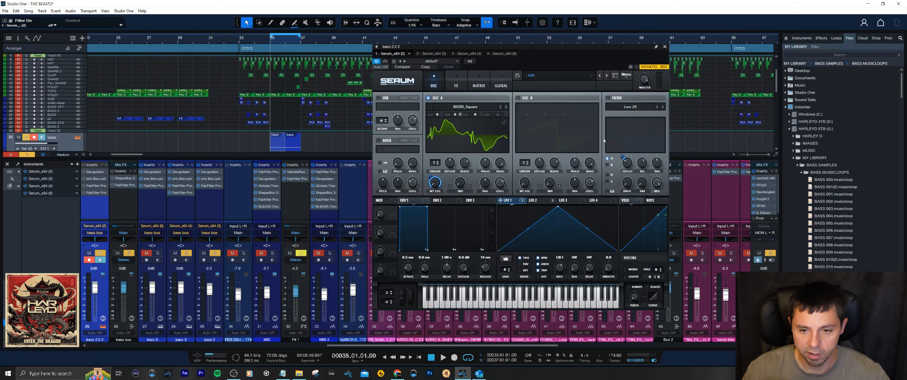
click(608, 97)
Review the filter's type choices, the shapes of LFO 2 and LFO 1, and the filter's cutoff and resonance values.
click(628, 106)
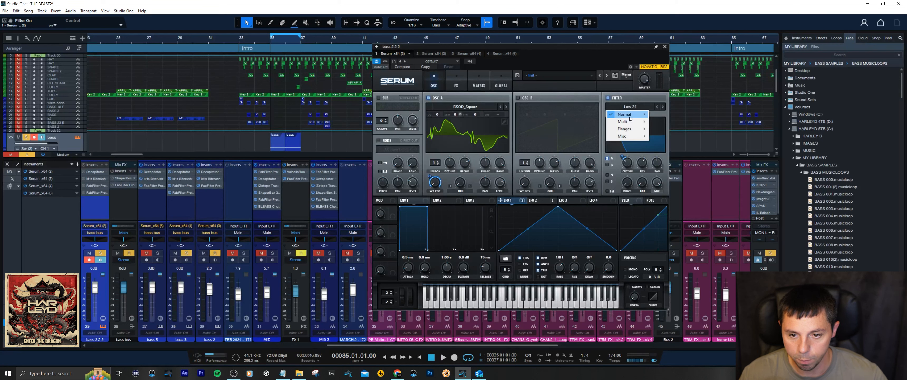
mouse_move(632, 115)
click(637, 149)
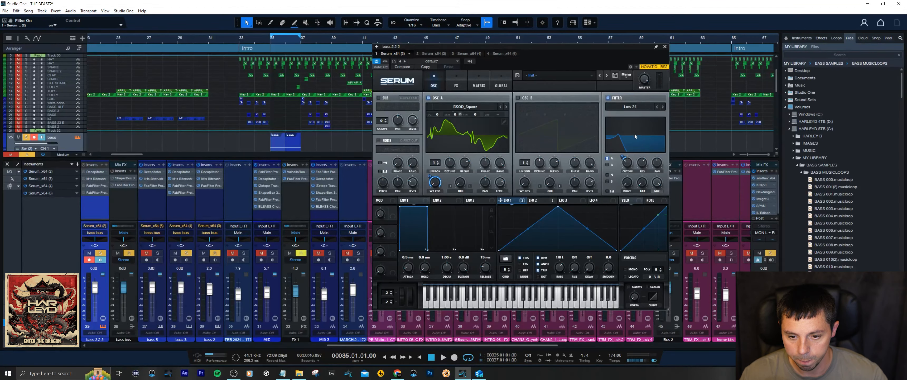
click(537, 200)
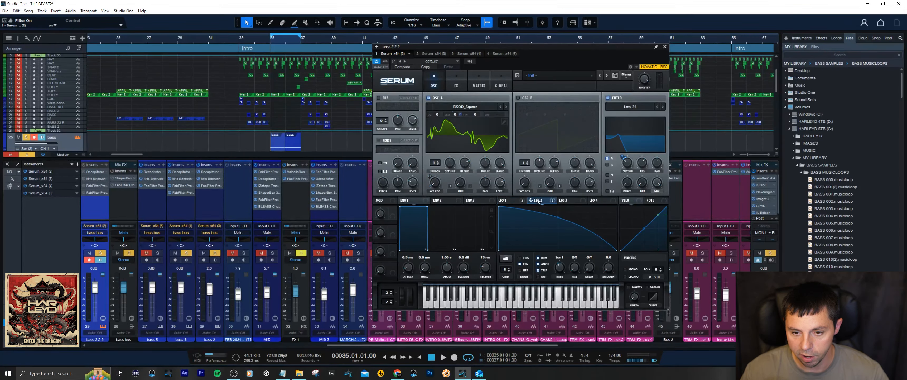
click(515, 200)
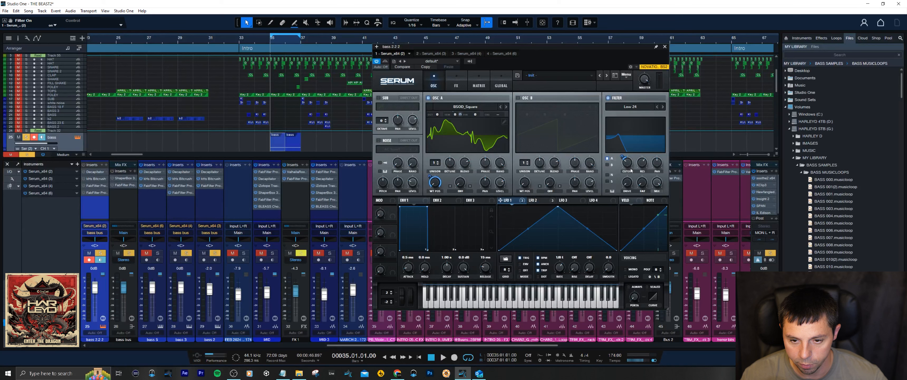
double_click(626, 167)
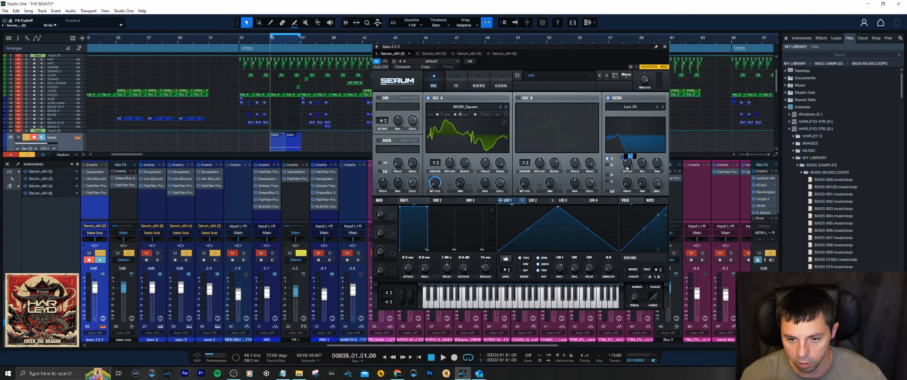
double_click(640, 165)
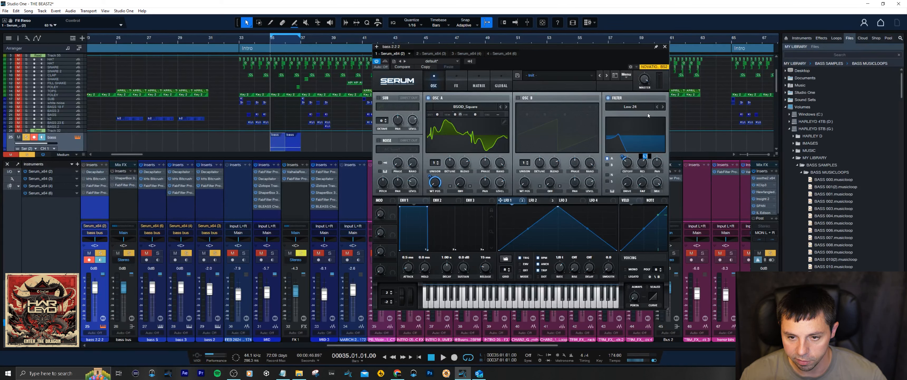
click(647, 101)
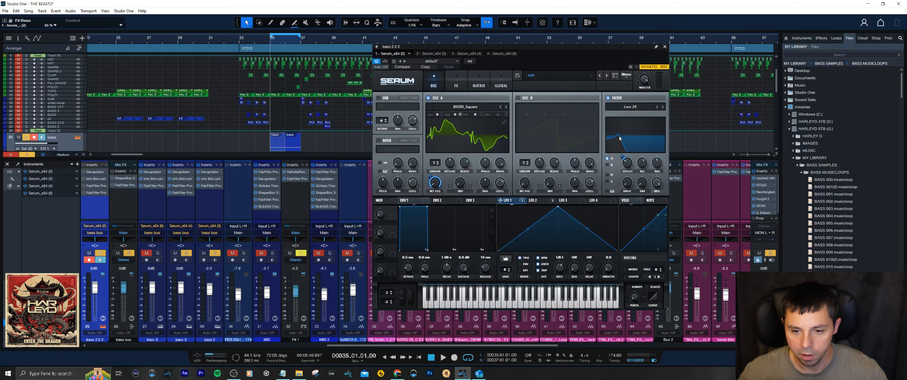
Check the filter's base cutoff and LFO 1's Fil Cutoff amount in the modulation matrix, and play the filtered bass loop.
double_click(630, 163)
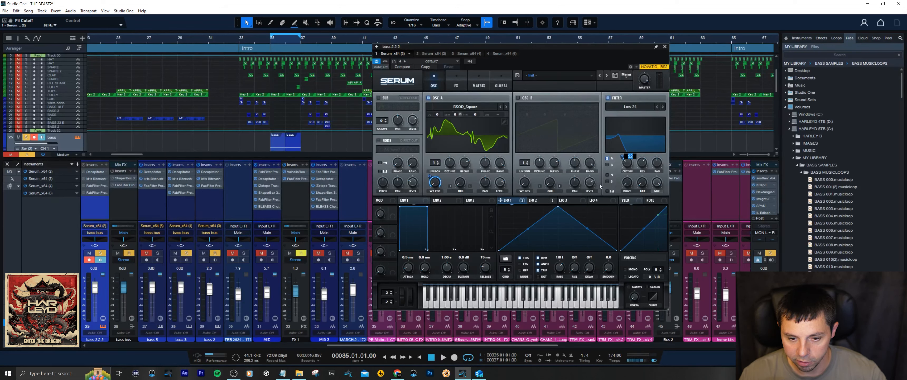
click(513, 200)
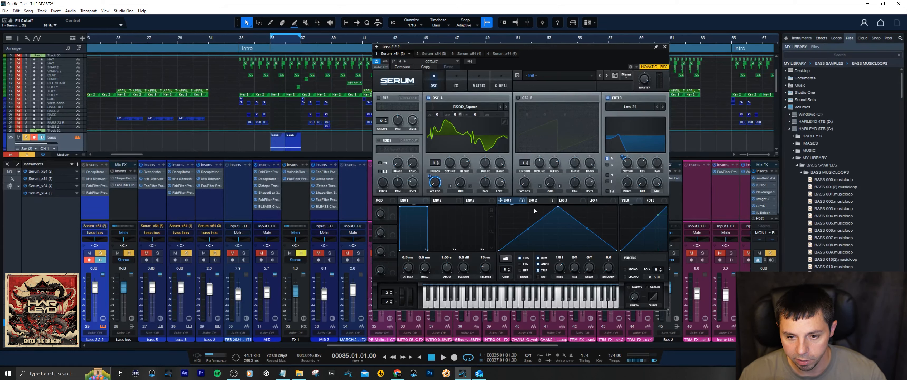
double_click(627, 165)
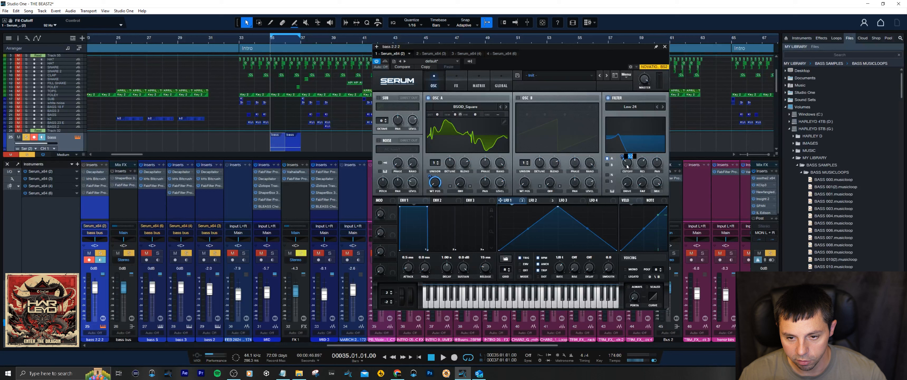
click(489, 88)
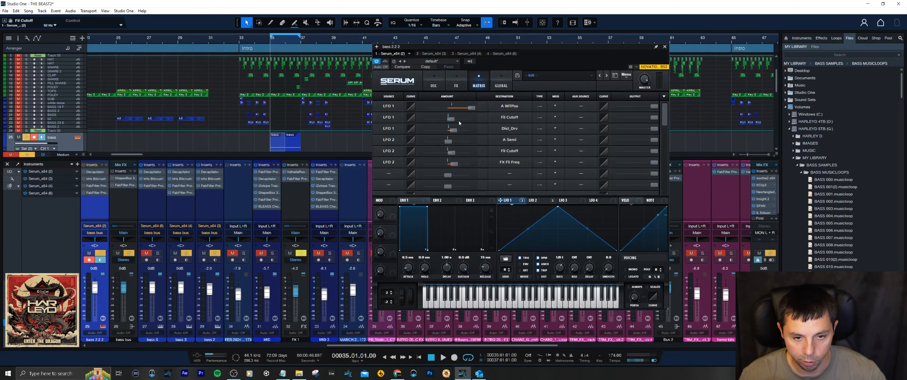
double_click(452, 119)
click(436, 79)
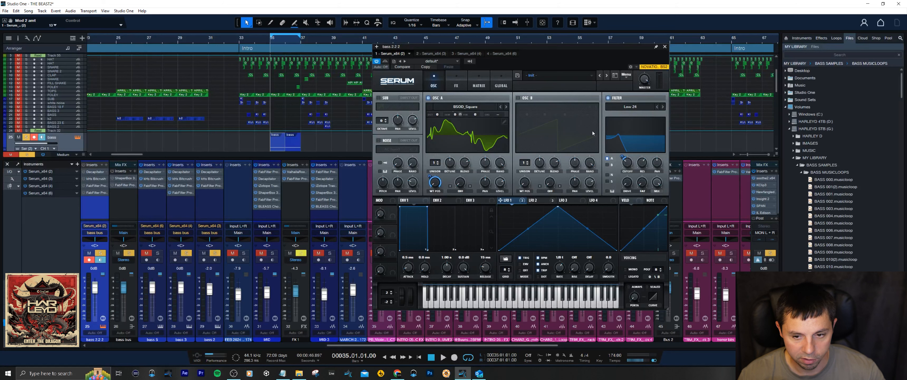
key(space)
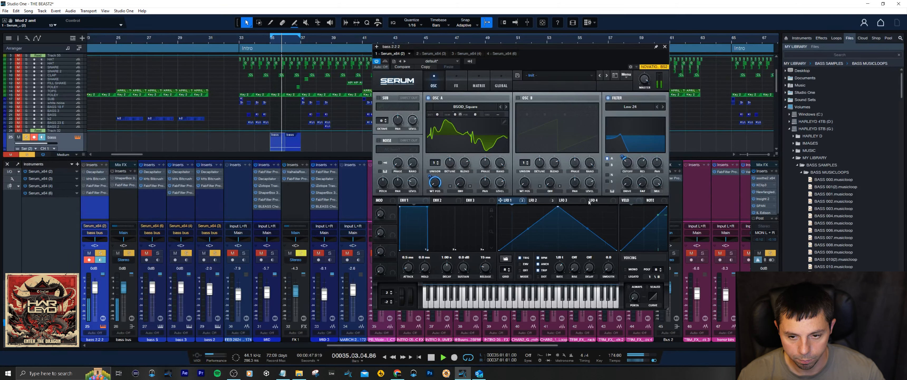
Bypass LFO 2's modulation of the filter cutoff, and re-enable it from the cutoff control.
click(552, 202)
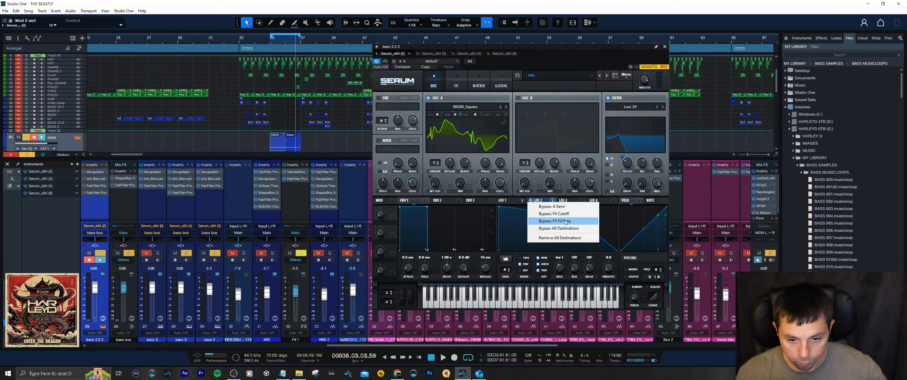
click(564, 214)
key(space)
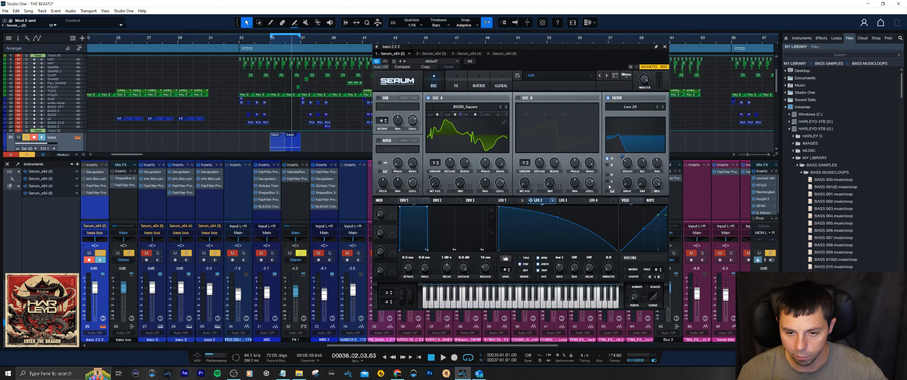
right_click(627, 155)
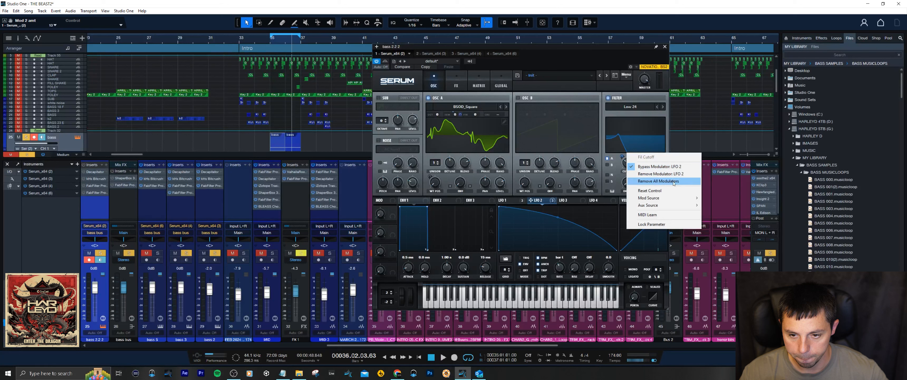
click(673, 167)
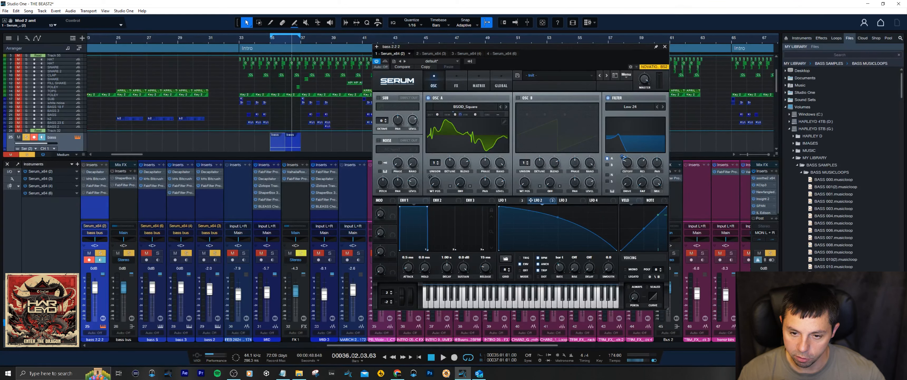
mouse_move(626, 160)
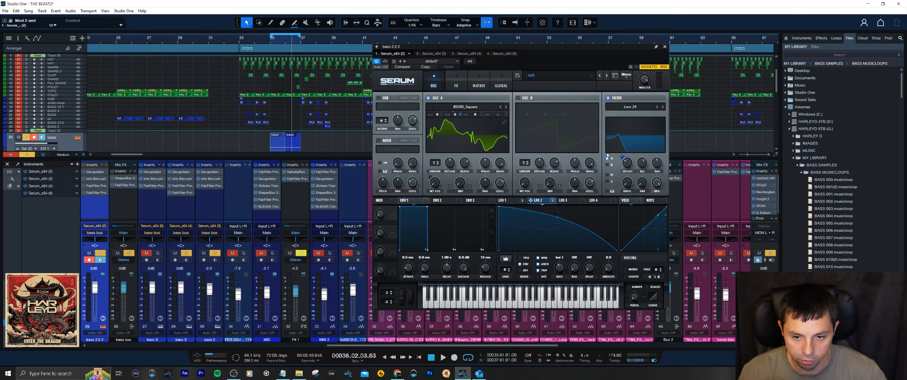
Check LFO 2's Fil Cutoff amount in the modulation matrix, and return to the oscillator view.
click(477, 84)
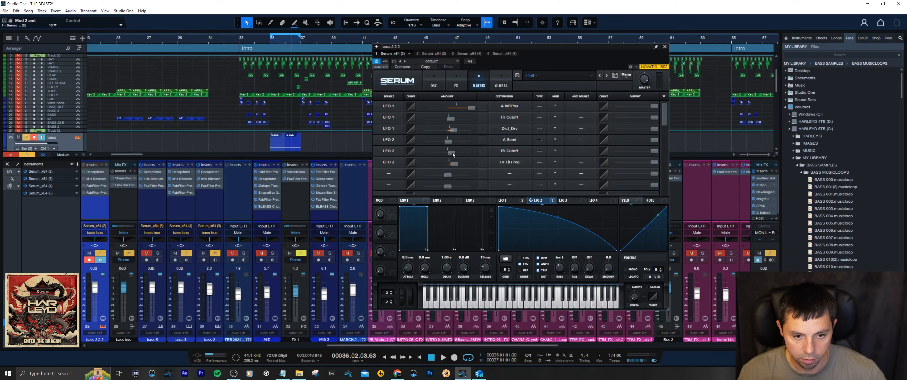
click(433, 83)
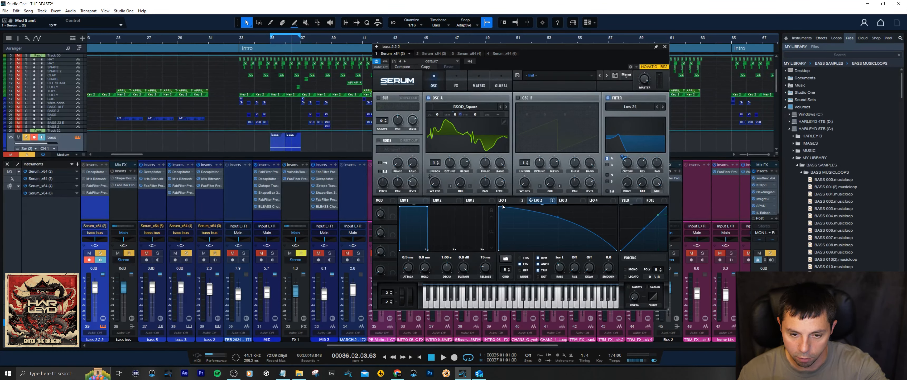
mouse_move(507, 205)
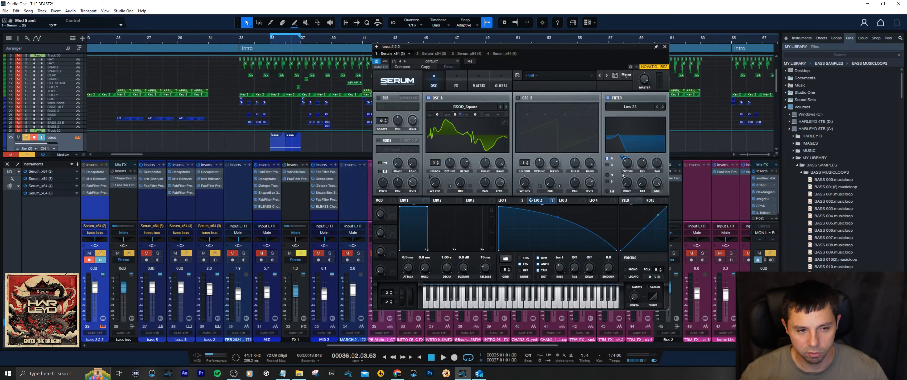
Play the bass loop with LFO 2 modulating the filter cutoff, and compare the LFO 1 and LFO 2 shapes.
key(space)
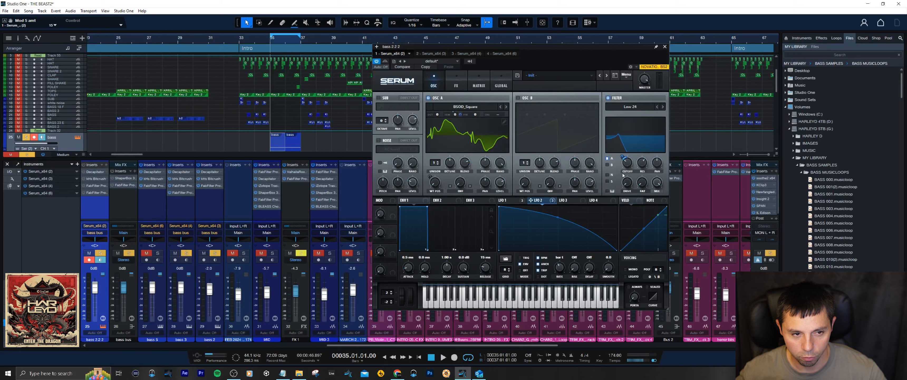
key(space)
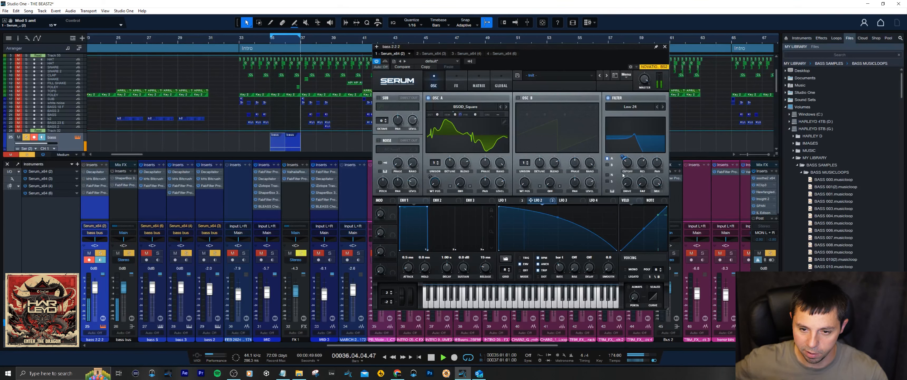
key(space)
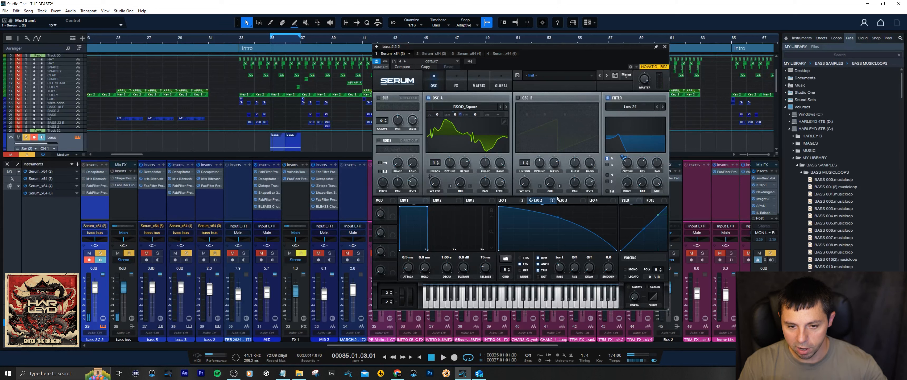
click(516, 202)
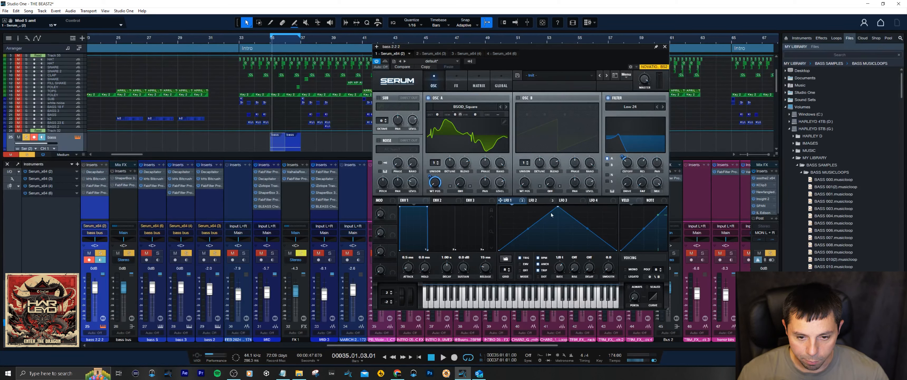
click(544, 203)
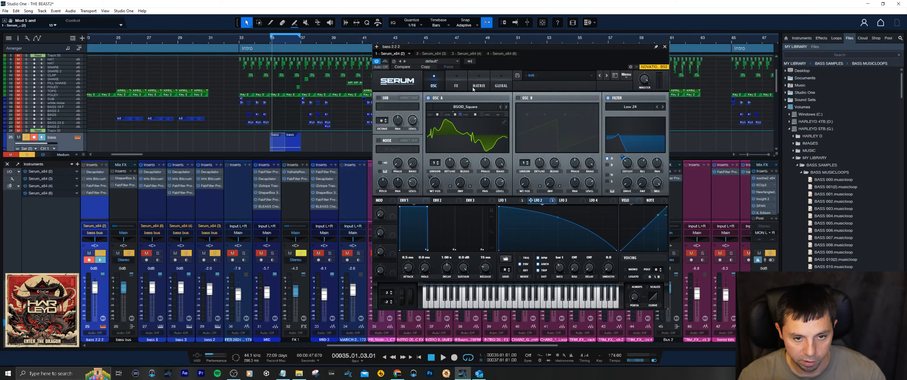
Turn on the Sine Shaper distortion effect, and check its mix level and its LFO 1-modulated drive.
click(457, 80)
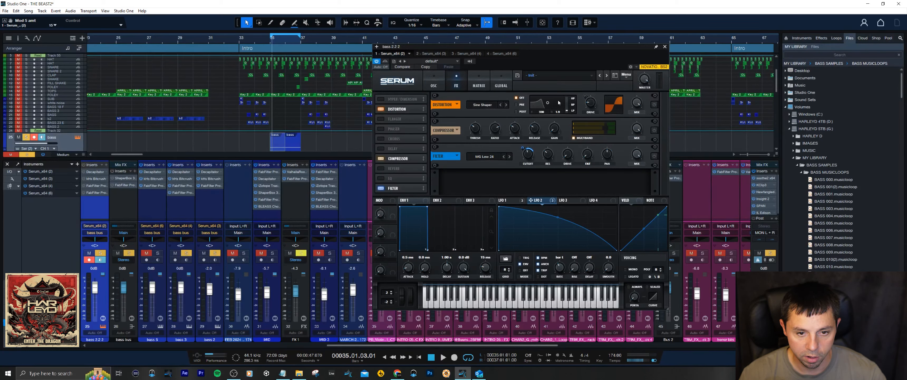
click(654, 105)
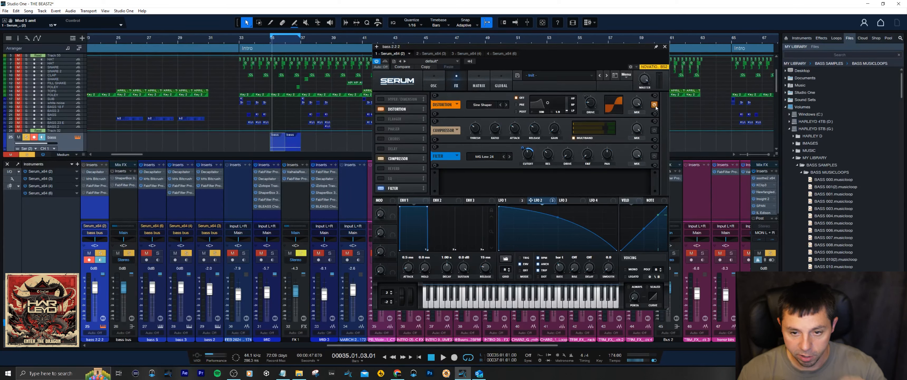
click(637, 105)
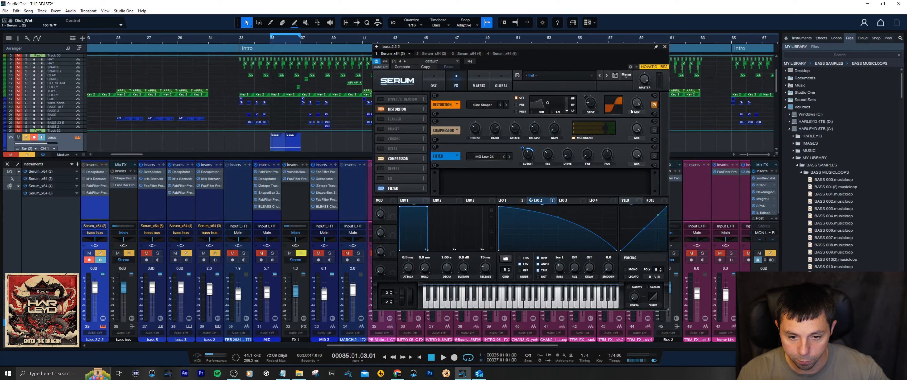
click(507, 200)
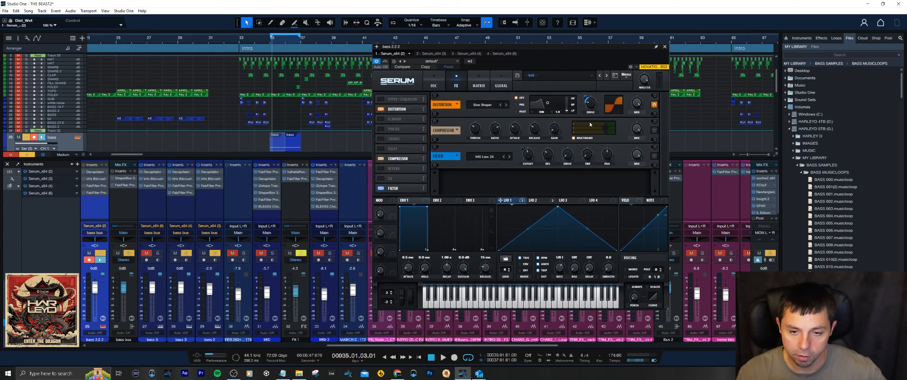
drag(589, 110, 590, 106)
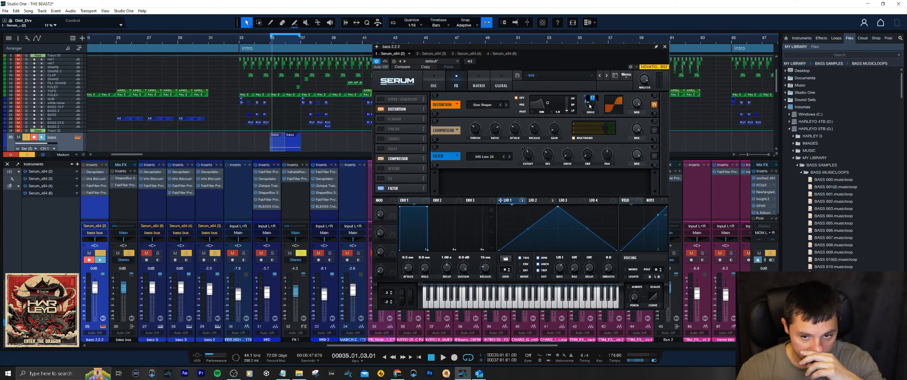
Check LFO 1's modulation amounts in the matrix, including Dist_Drv, and play the distorted bass loop.
click(487, 81)
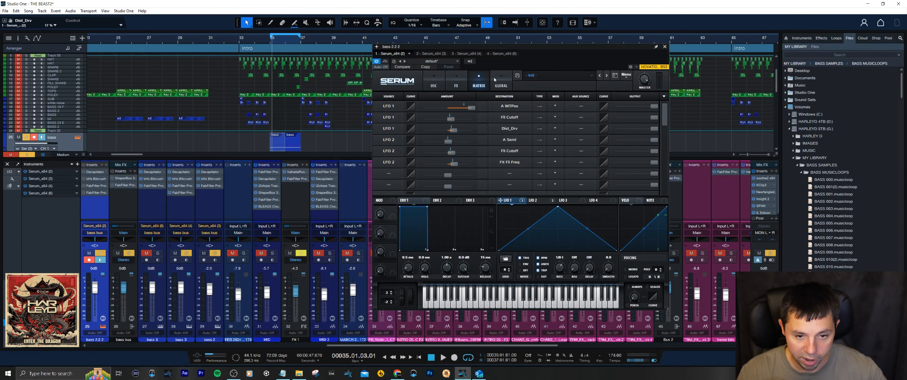
double_click(452, 131)
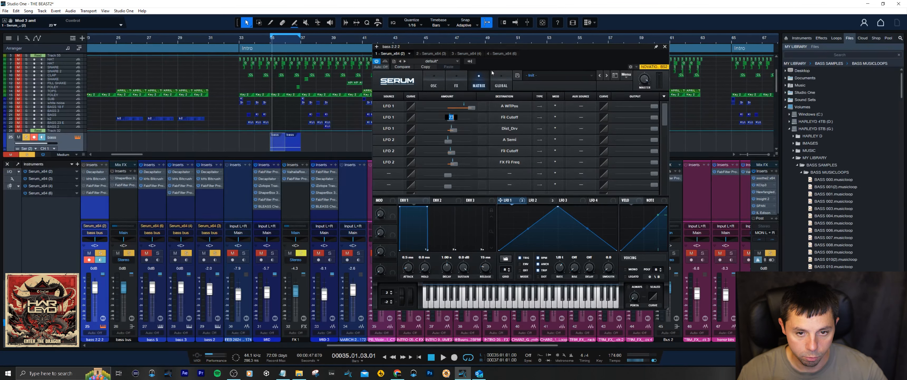
click(534, 62)
key(space)
key(space)
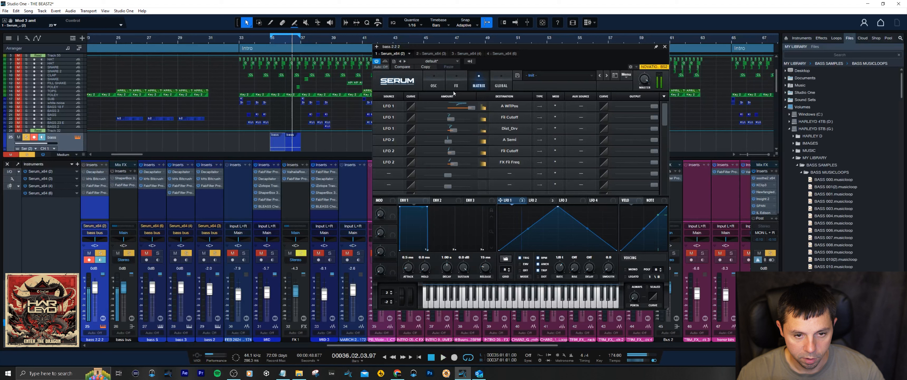
Turn on the multiband compressor effect, and check its threshold, ratio, attack and release settings.
click(434, 79)
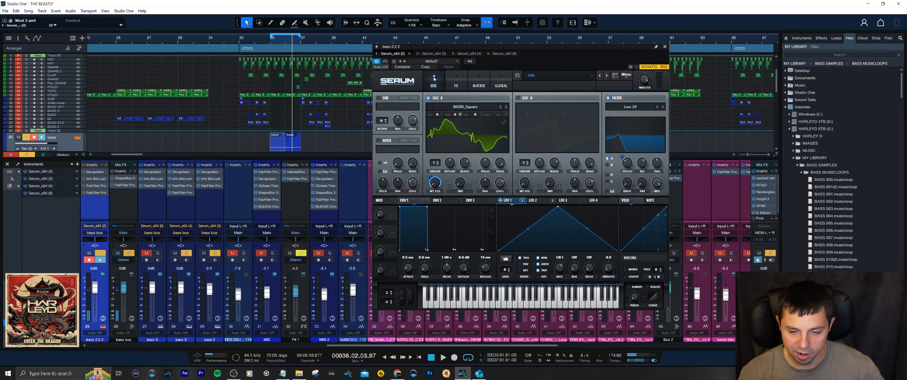
click(453, 83)
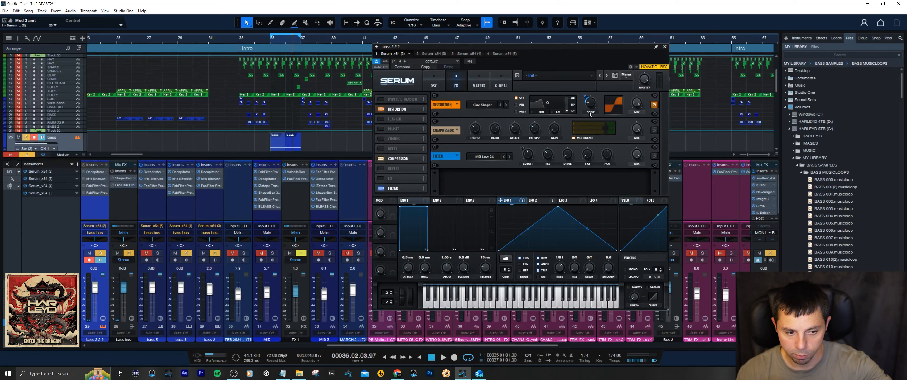
click(654, 131)
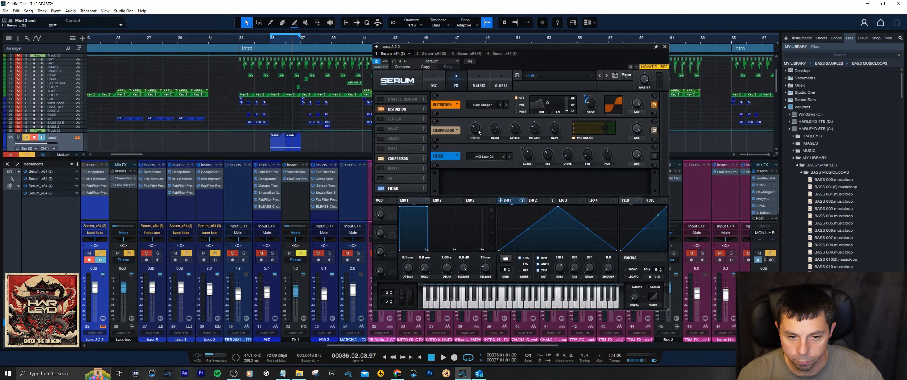
drag(479, 133, 477, 133)
double_click(496, 133)
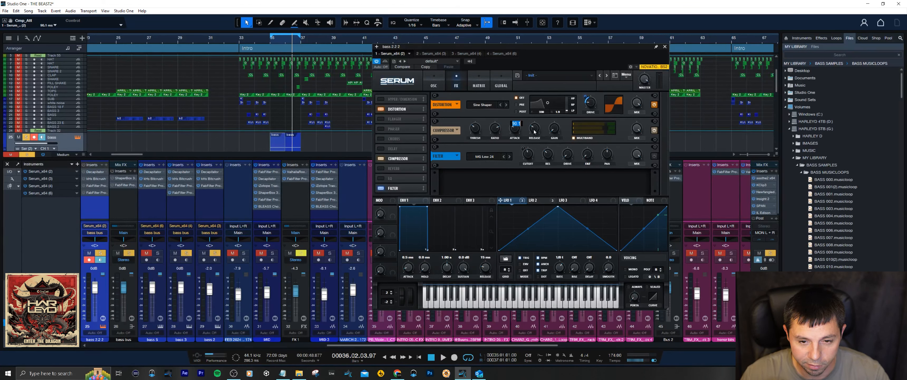
mouse_move(557, 132)
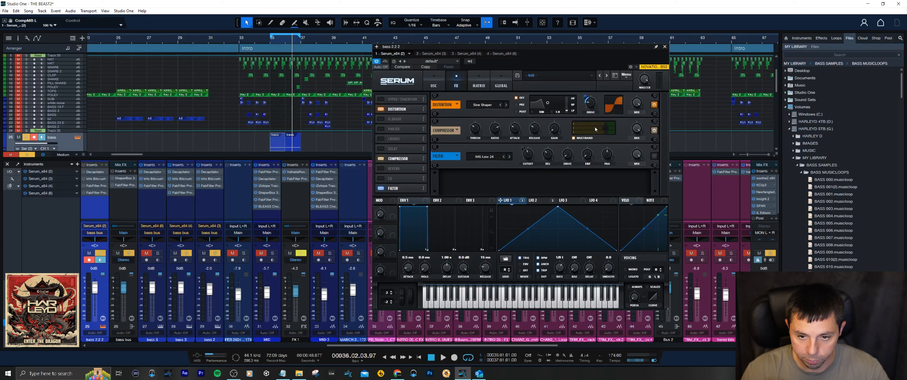
Play the bass loop with the distortion and multiband compressor on.
key(space)
key(space)
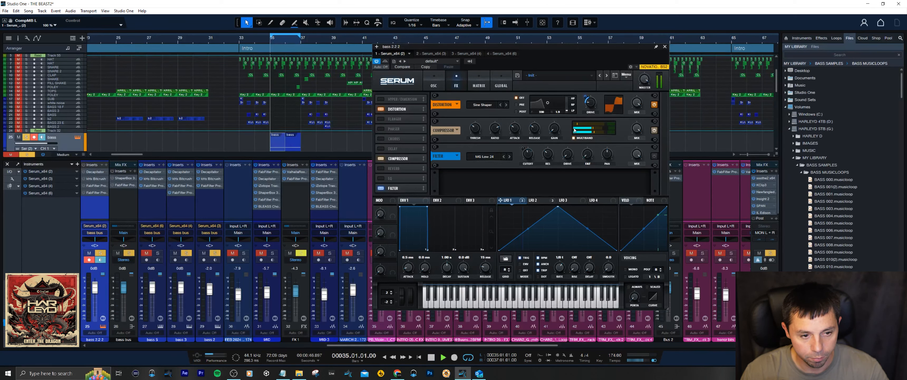
key(space)
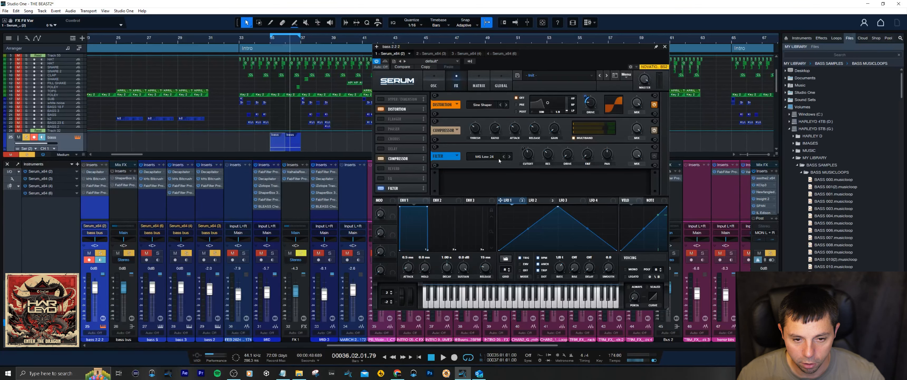
Turn on the MG Low 24 filter effect, and check its cutoff, resonance and Fil Var controls.
click(655, 156)
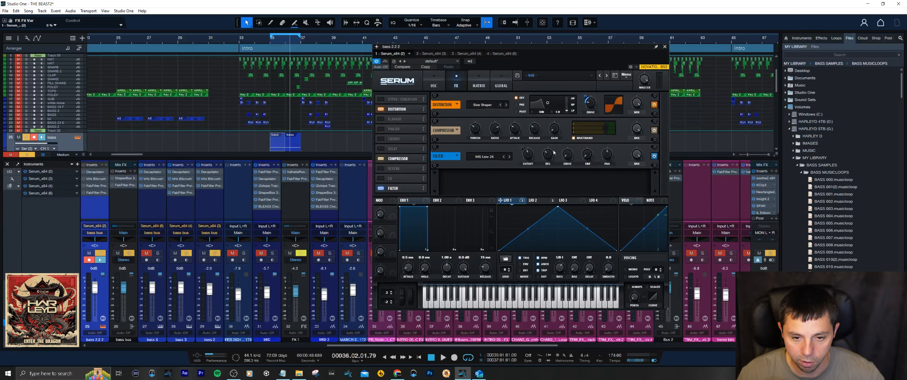
click(528, 156)
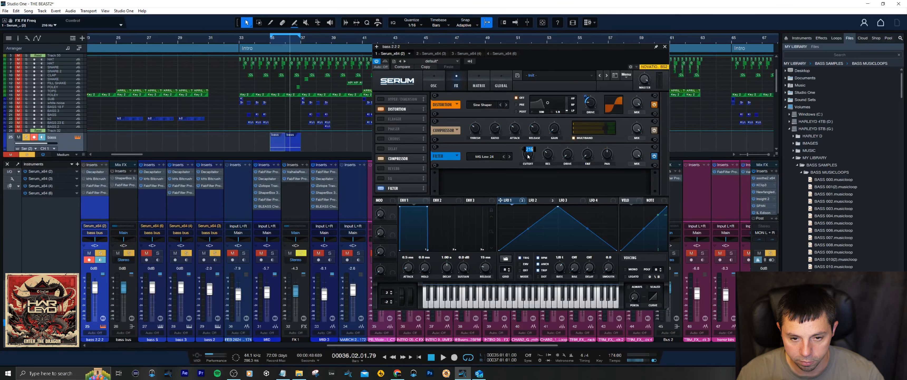
click(550, 157)
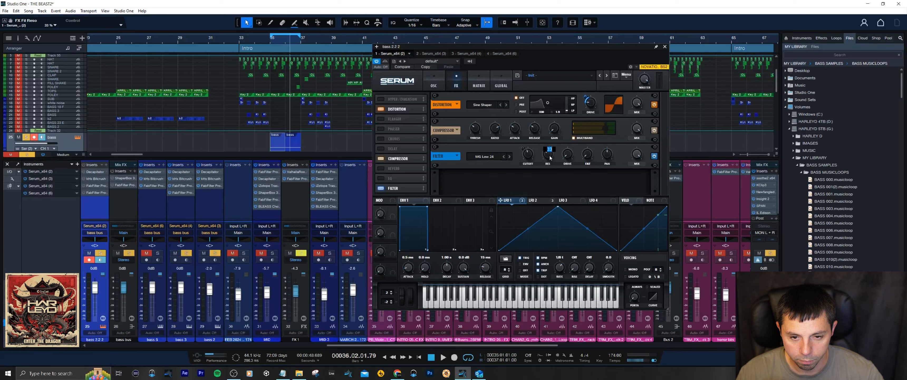
click(591, 159)
click(593, 167)
key(KP_0)
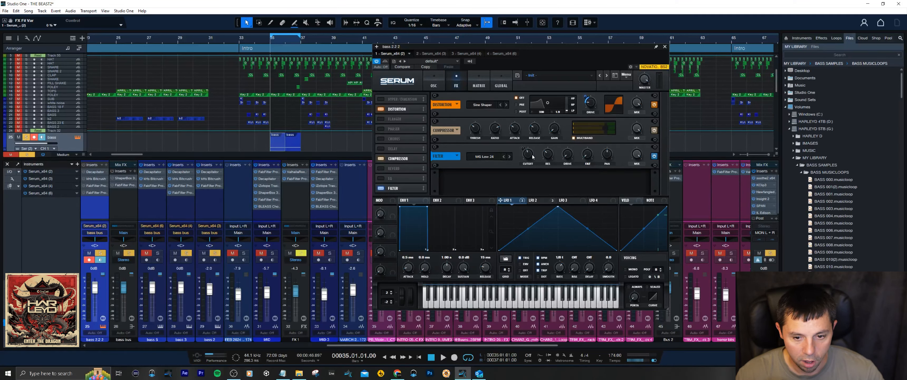
Check the effects filter's base cutoff with LFO 2 selected, and find LFO 2's FX Fil Freq routing in the modulation matrix.
click(535, 200)
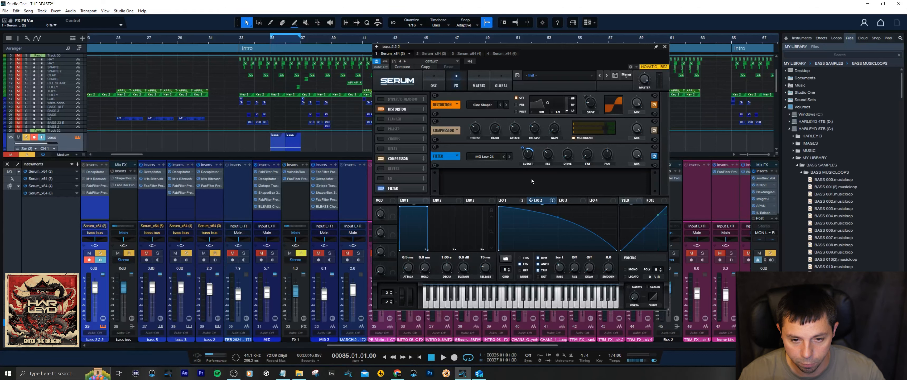
double_click(528, 154)
key(Return)
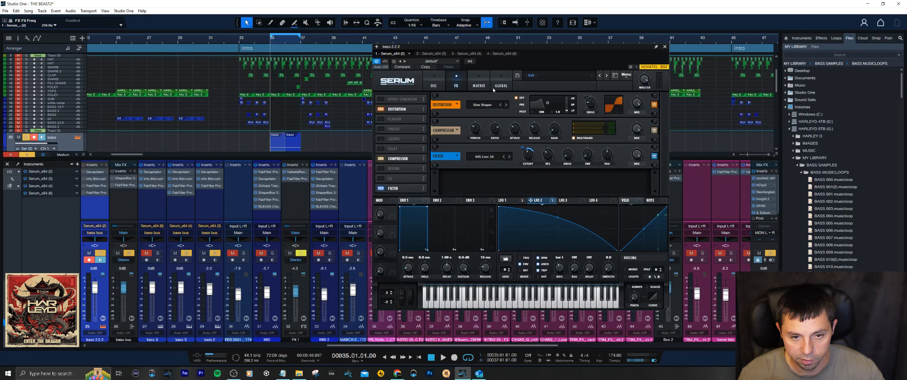
click(478, 81)
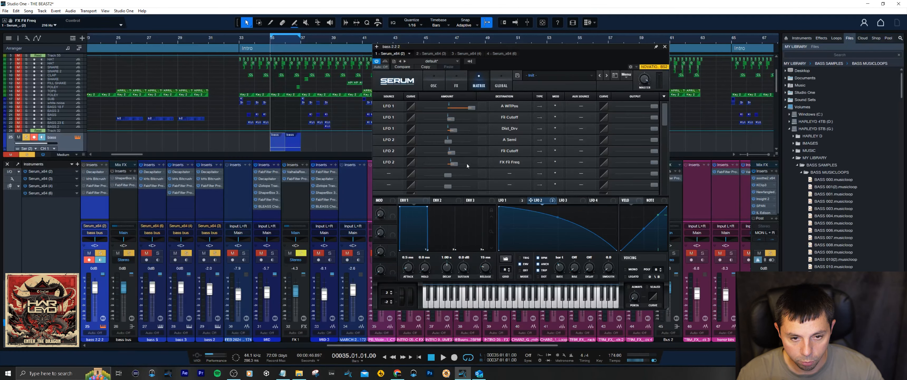
Check LFO 2's modulation amount in the matrix, and review Serum's oscillator and effects pages while playing the bass loop.
double_click(455, 165)
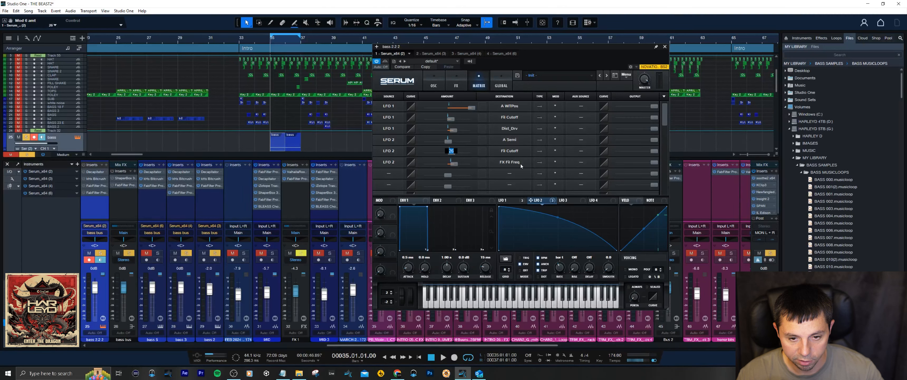
click(439, 84)
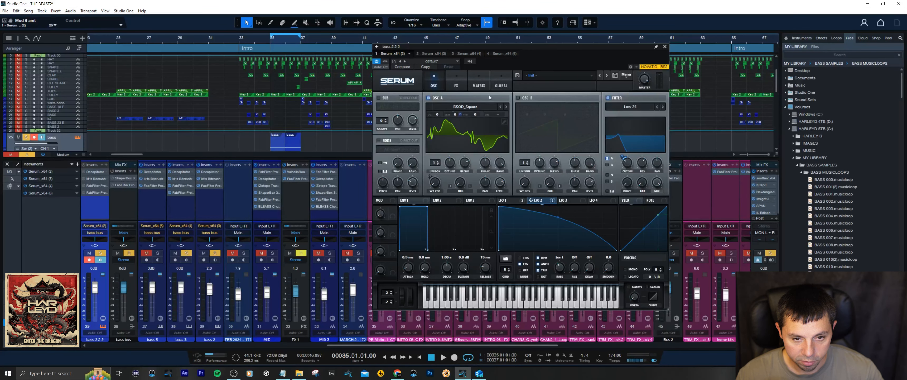
click(455, 82)
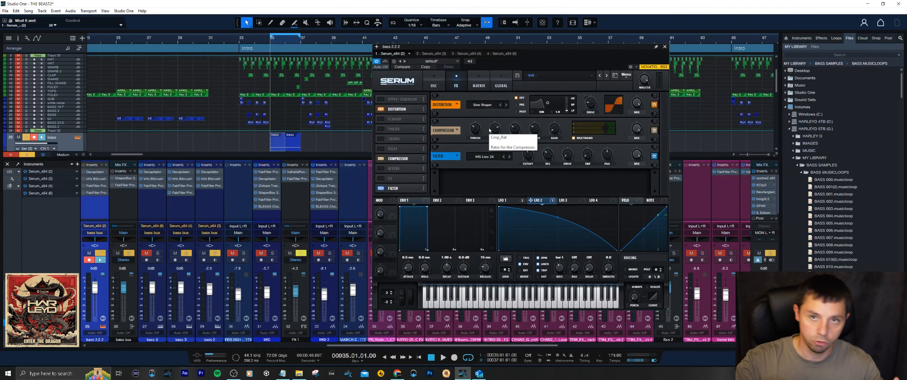
key(space)
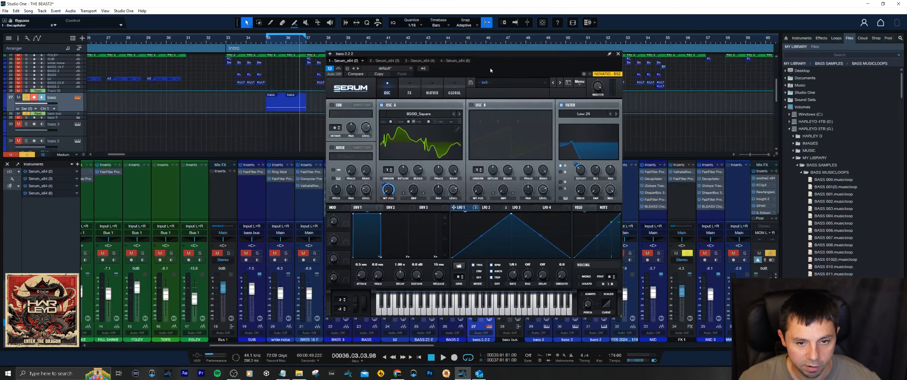
Close Serum, open the Decapitator insert on the bass 2.2.2 channel, check its Drive, and return playback to bar 35.
drag(490, 70, 458, 64)
click(566, 55)
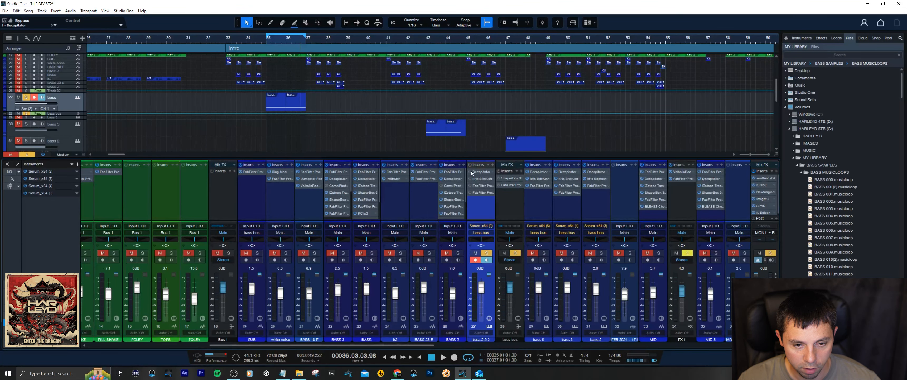
click(480, 172)
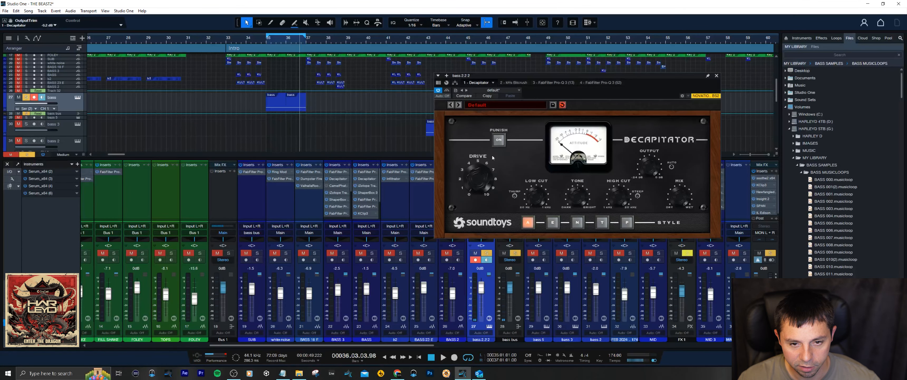
drag(494, 175, 495, 189)
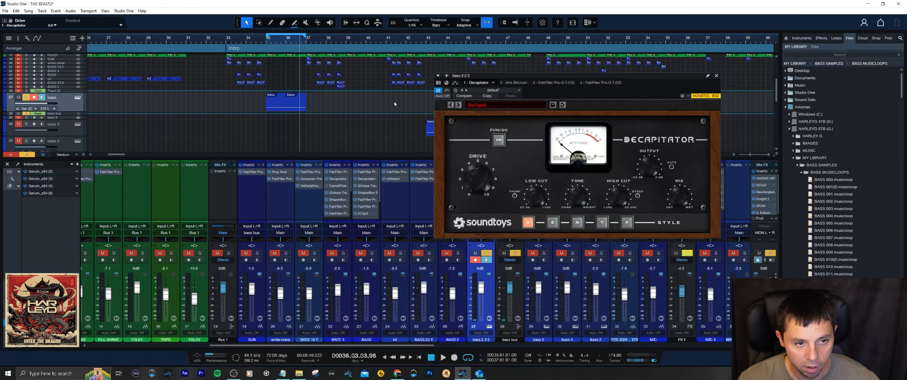
click(266, 43)
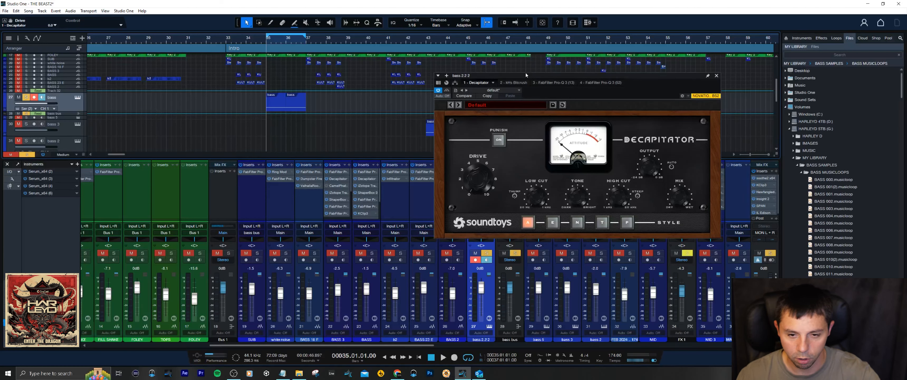
drag(644, 85, 635, 84)
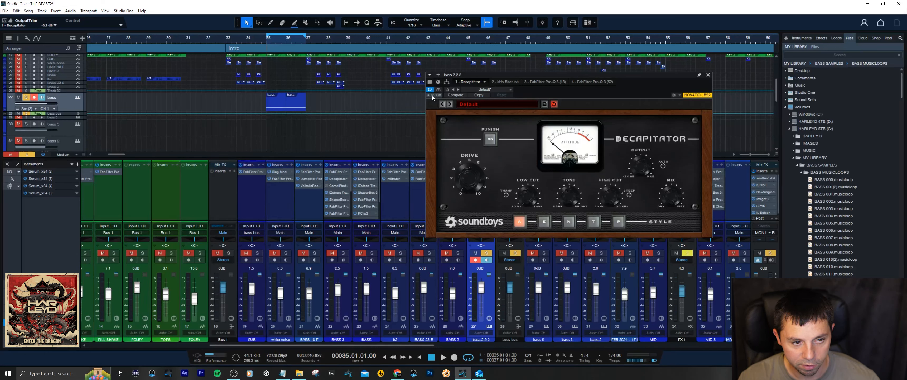
Play the bass loop while bypassing and re-enabling Decapitator to compare its effect, and close the plugin.
key(space)
click(439, 90)
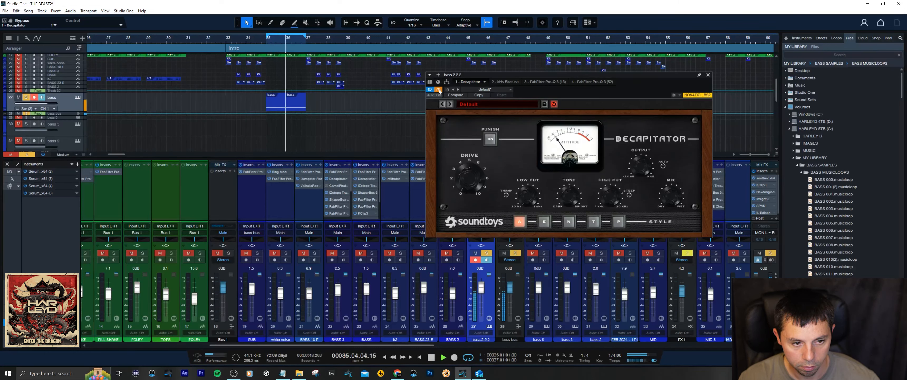
click(439, 91)
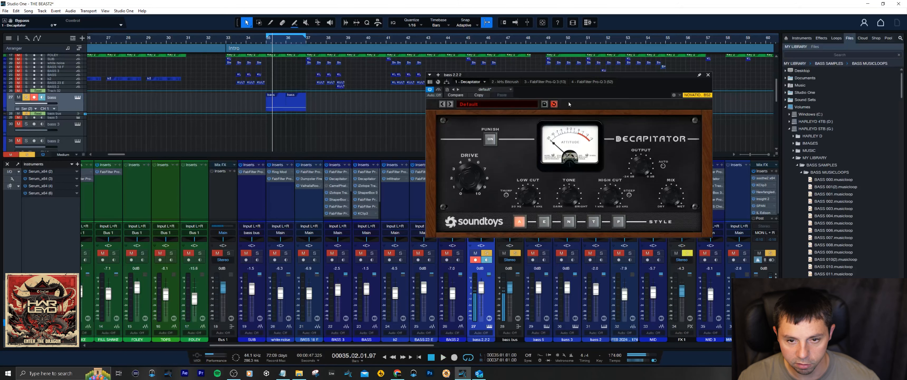
click(708, 76)
key(space)
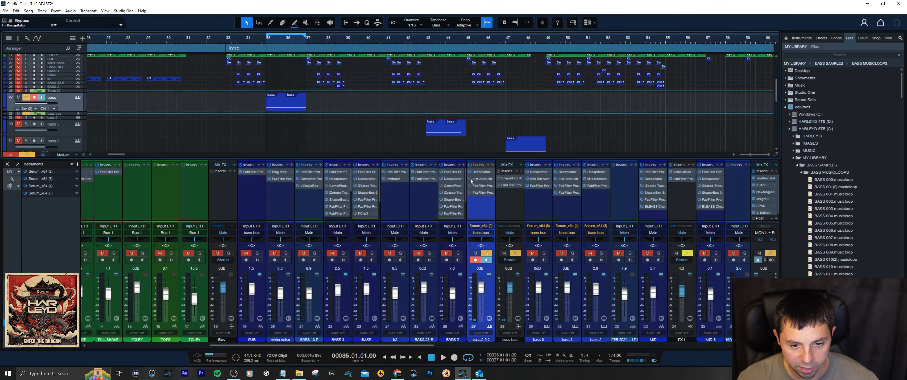
Open the kHs Bitcrush insert on the bass 2.2.2 channel, and play the loop through it.
click(478, 179)
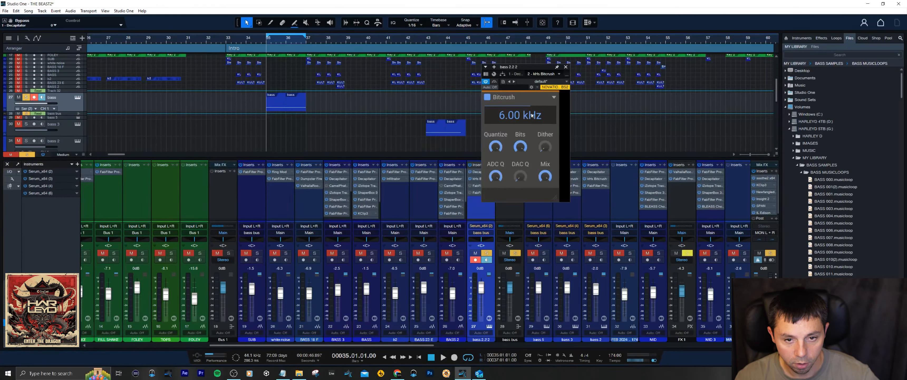
drag(528, 70, 466, 84)
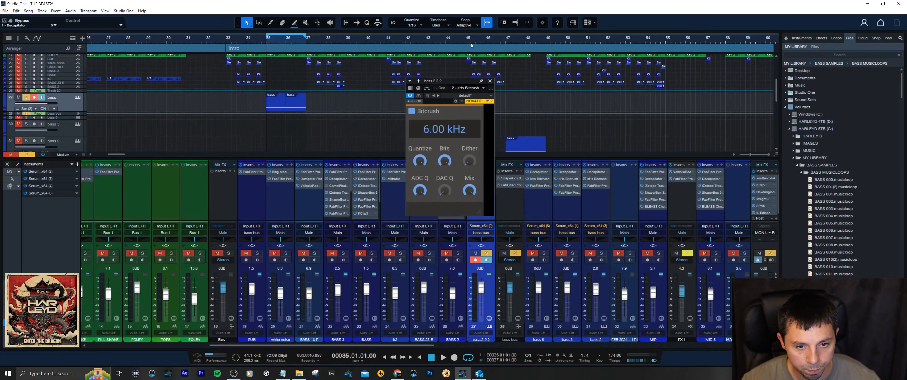
key(space)
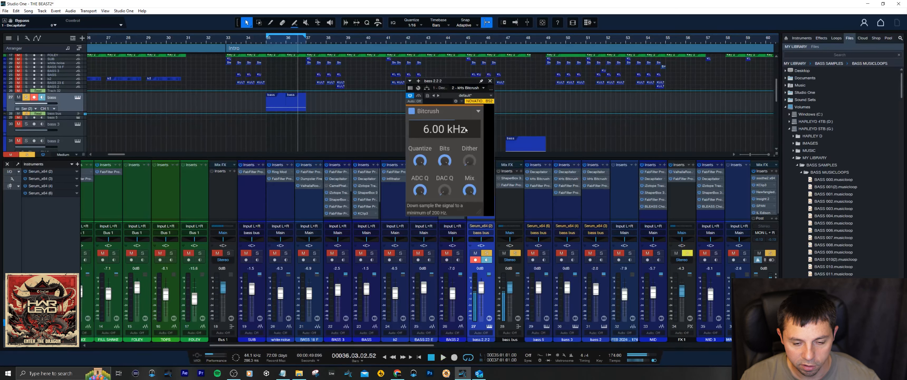
key(space)
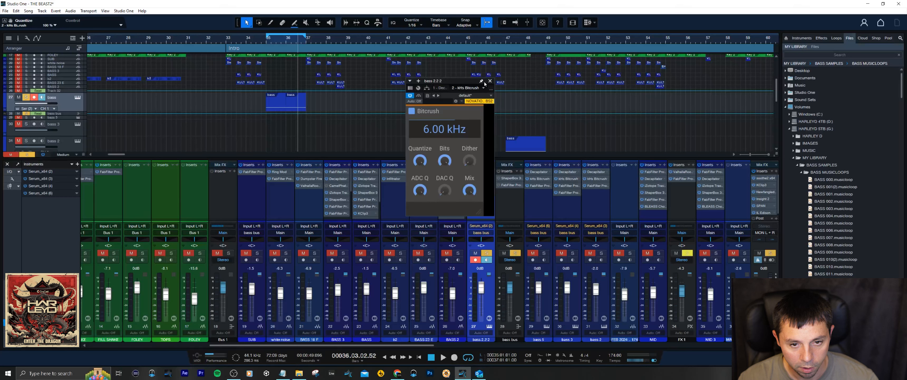
Try other Bitcrush sample rates, such as 6.33 kHz, while auditioning the bass loop, and undo the rate change.
key(KP_1)
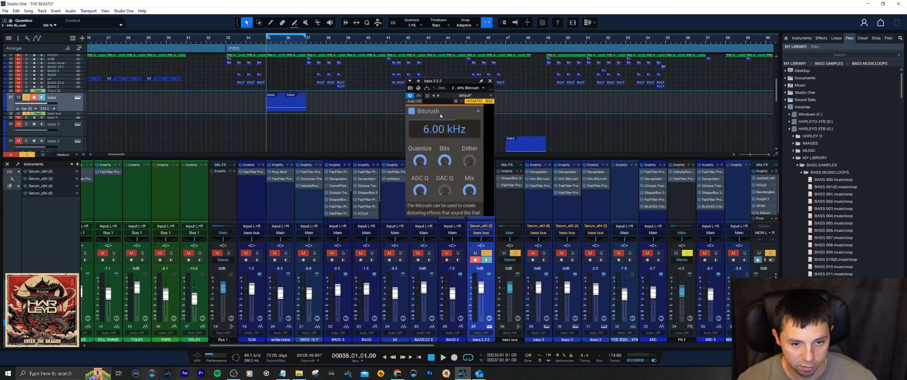
mouse_move(445, 128)
mouse_down()
mouse_move(445, 118)
mouse_move(437, 147)
mouse_move(437, 125)
mouse_up()
key(space)
key(KP_1)
key(space)
key(ctrl+z)
key(ctrl+z)
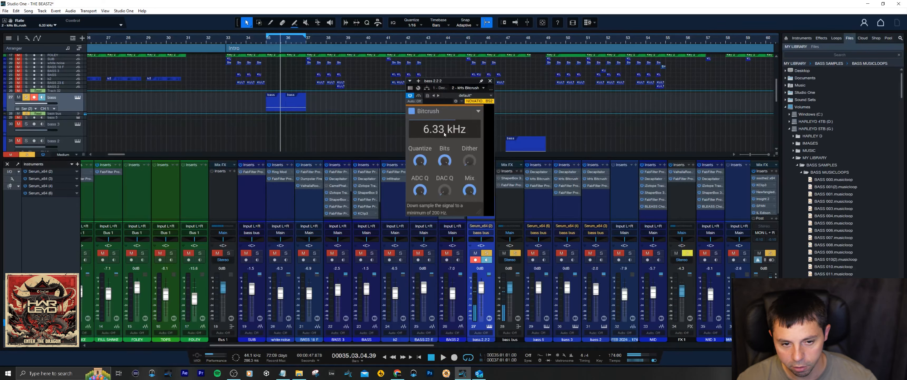
key(ctrl+z)
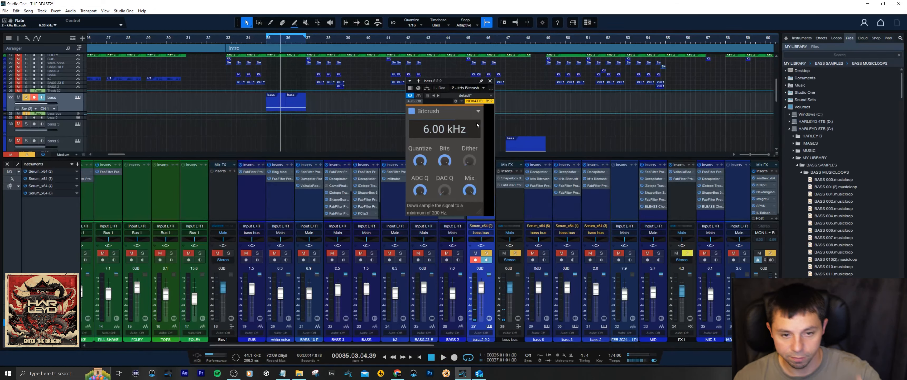
Close Bitcrush, open the first FabFilter Pro-Q 3 insert, and audition the loop while examining its low-end boost and low-mid dip.
click(490, 81)
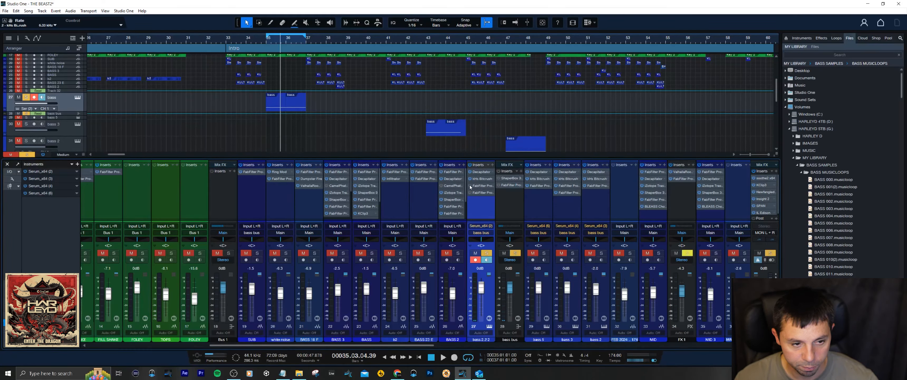
click(481, 187)
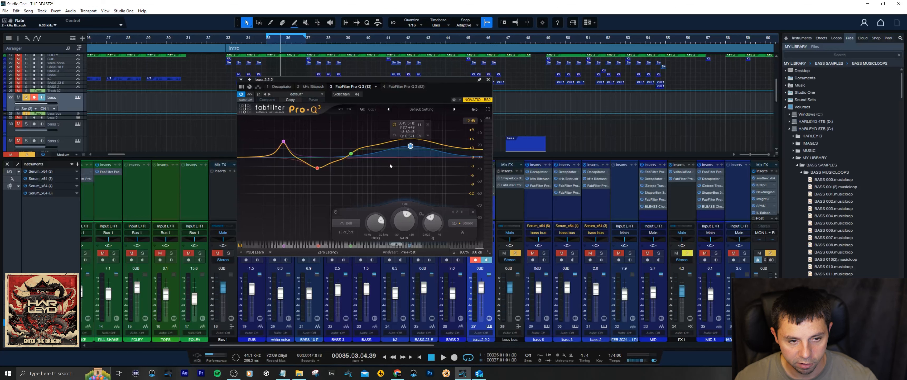
key(KP_0)
mouse_move(284, 143)
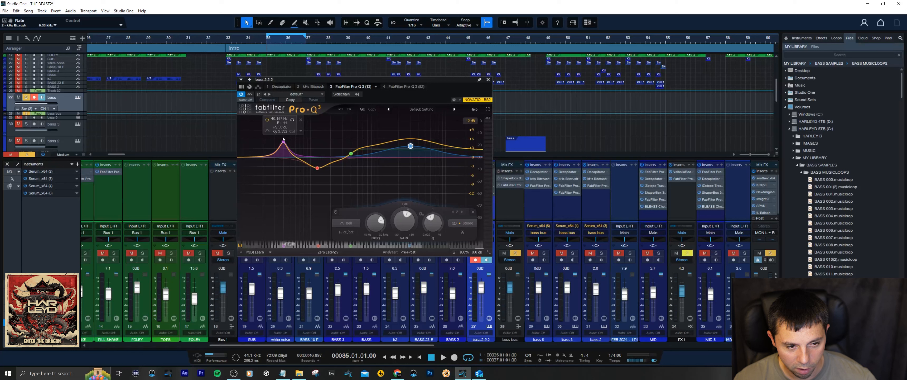
key(space)
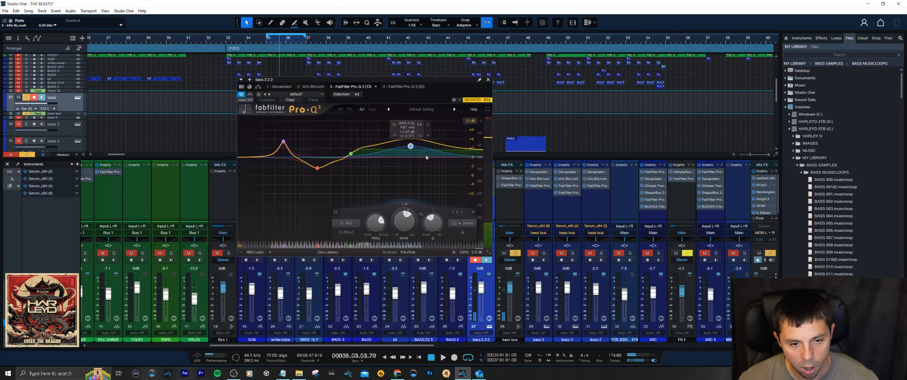
key(KP_0)
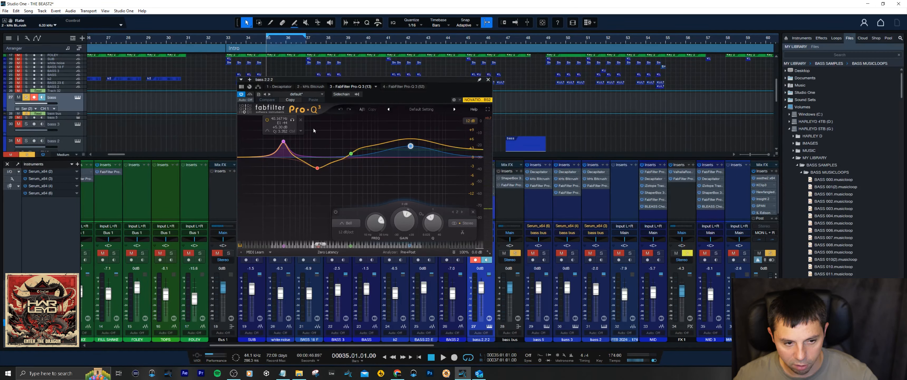
key(space)
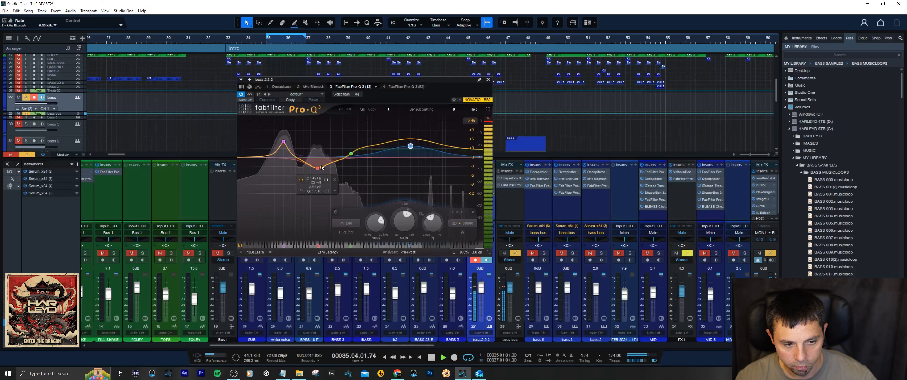
key(space)
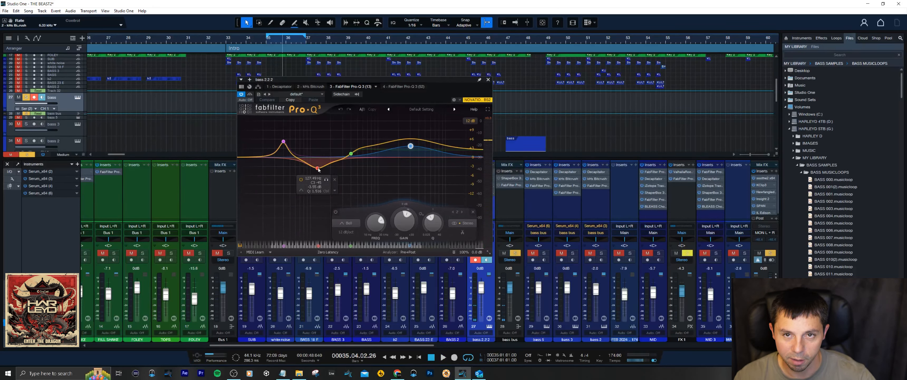
Replay the bass loop from bar 35 to examine the first Pro-Q 3's mid and upper-frequency boosts.
click(266, 43)
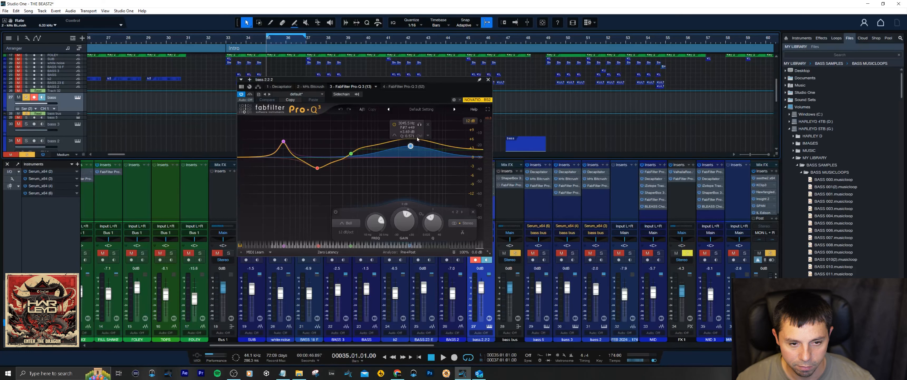
key(space)
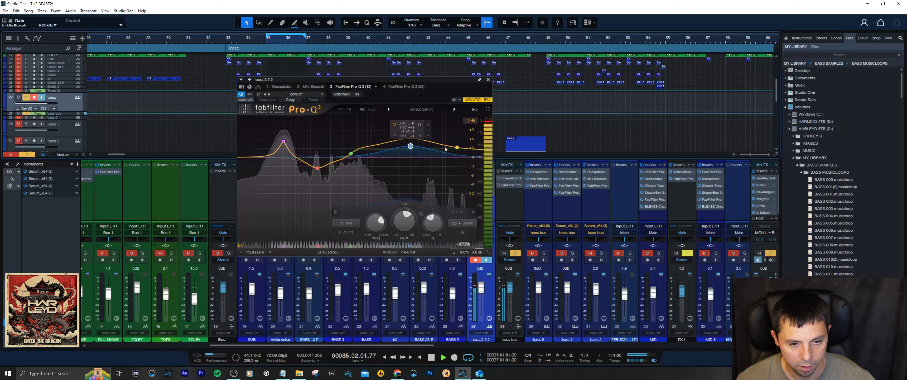
key(space)
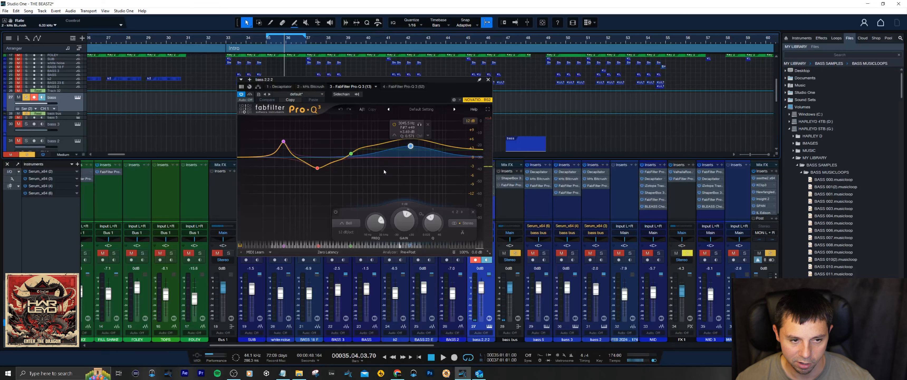
key(KP_0)
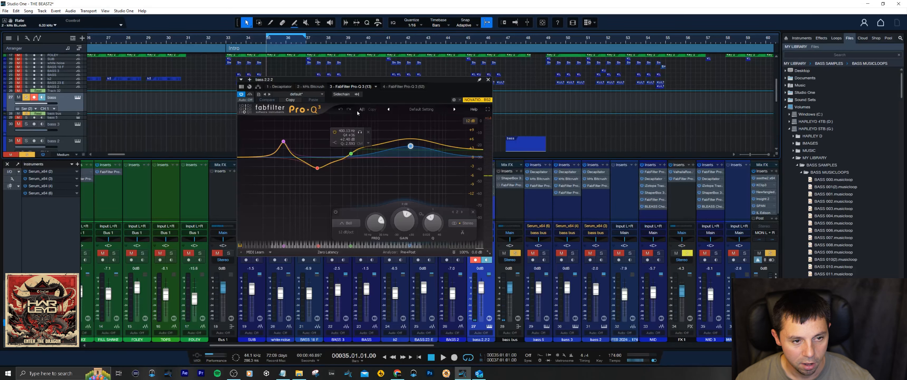
Close the first Pro-Q 3, open the second one on the bass 2.2.2 channel, and examine its EQ bands while playing the loop.
click(488, 80)
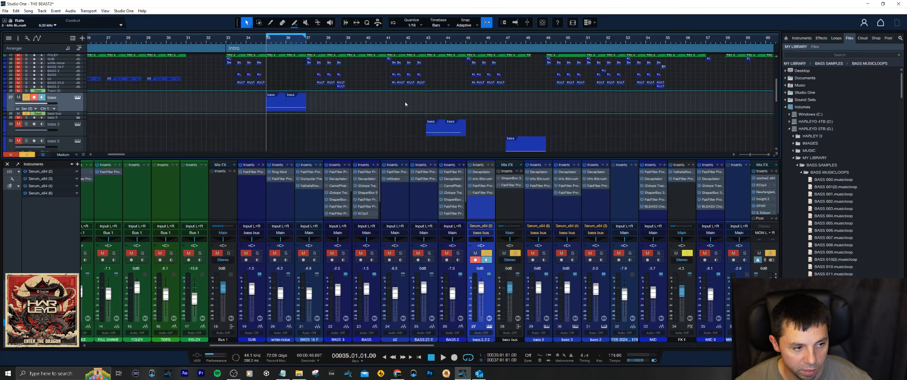
click(479, 193)
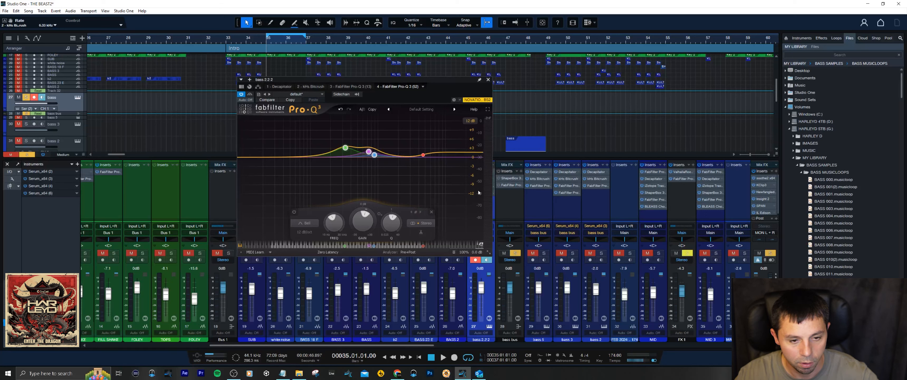
mouse_move(348, 148)
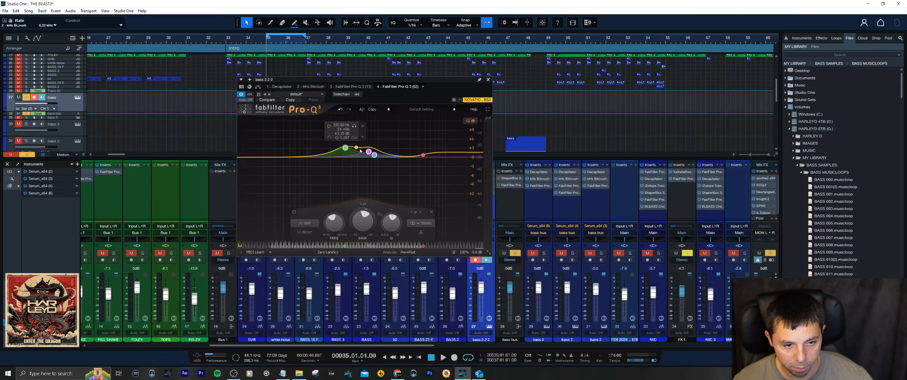
key(space)
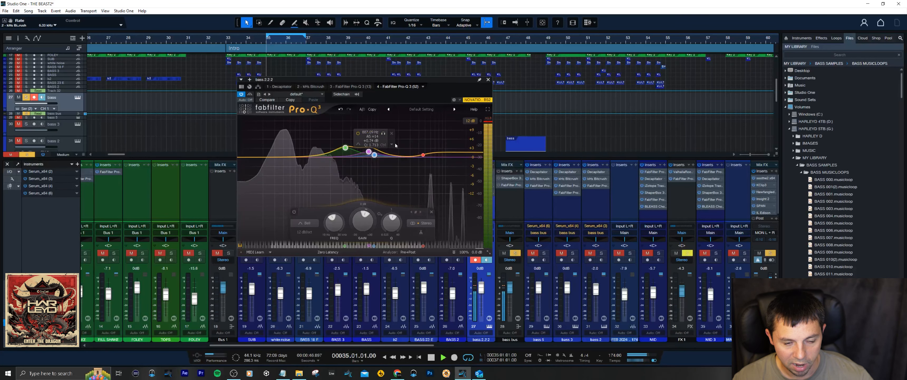
key(space)
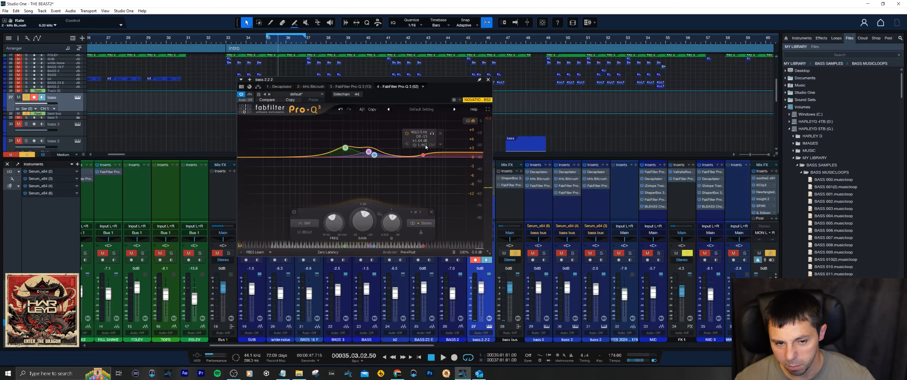
Close the second Pro-Q 3, audition the bass, and open the bass bus's FabFilter Pro-L 2 to examine its limiter settings before closing it.
click(488, 79)
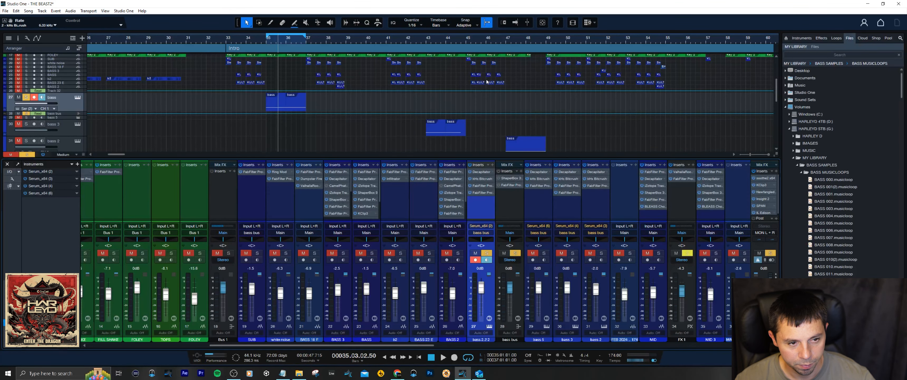
key(space)
key(space)
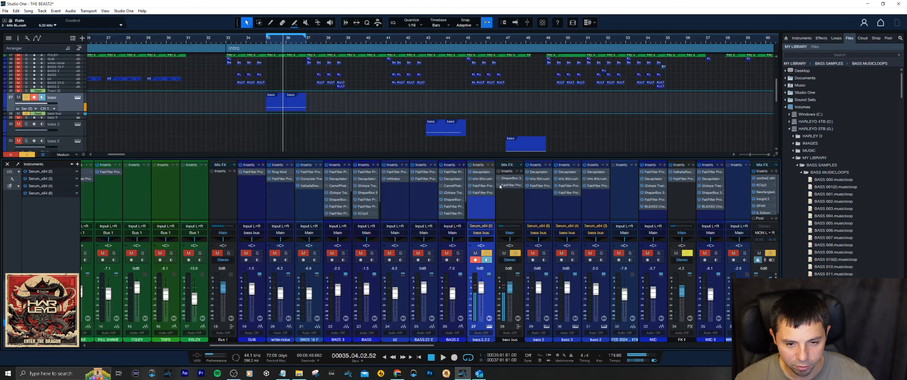
click(504, 173)
click(496, 80)
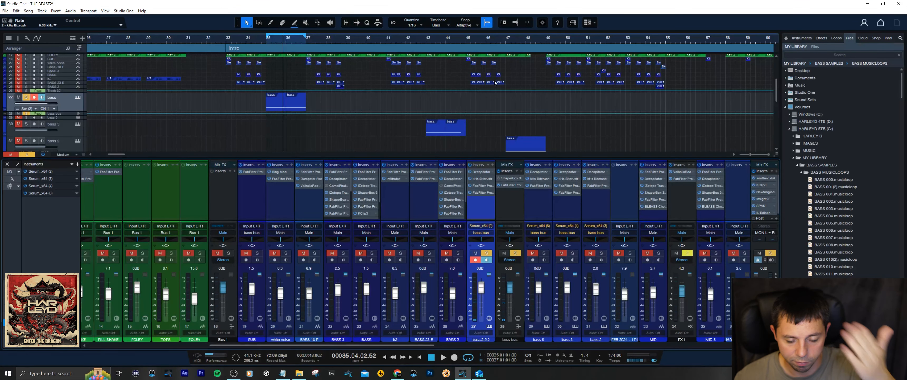
click(509, 186)
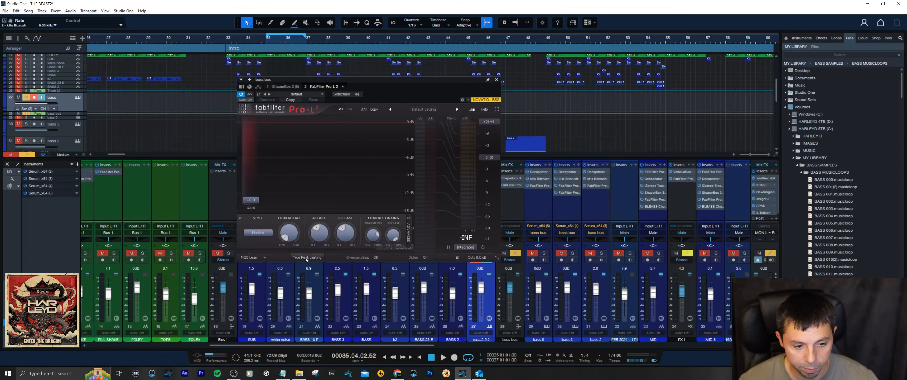
click(495, 80)
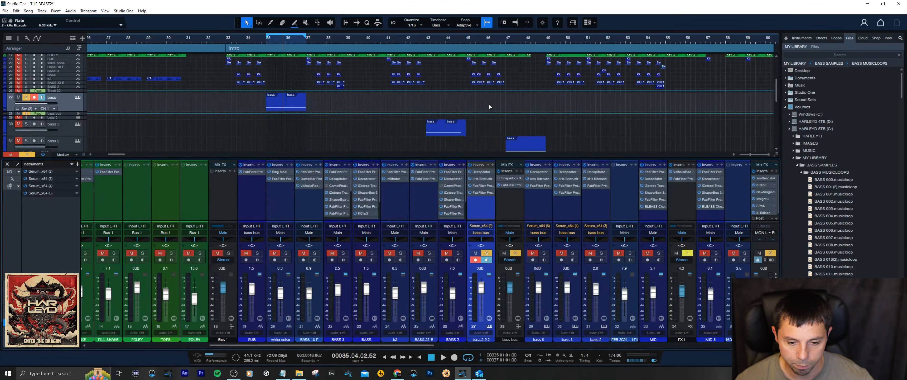
Play the loop and examine the Volume curve of ShaperBox 3 on the bass bus, closing the plug-in when done.
key(space)
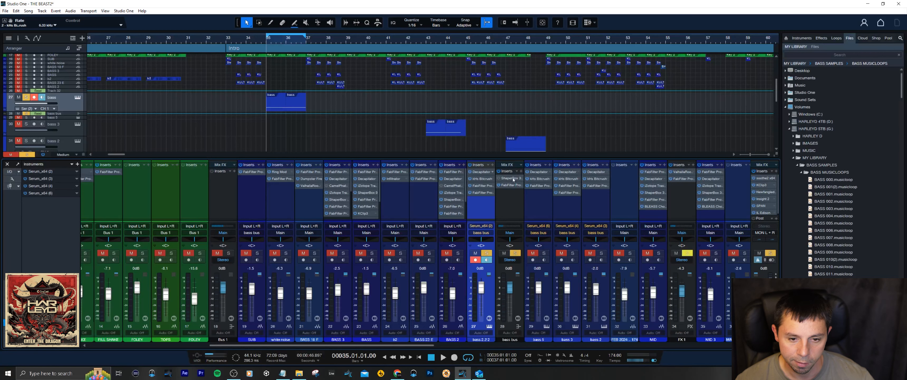
key(space)
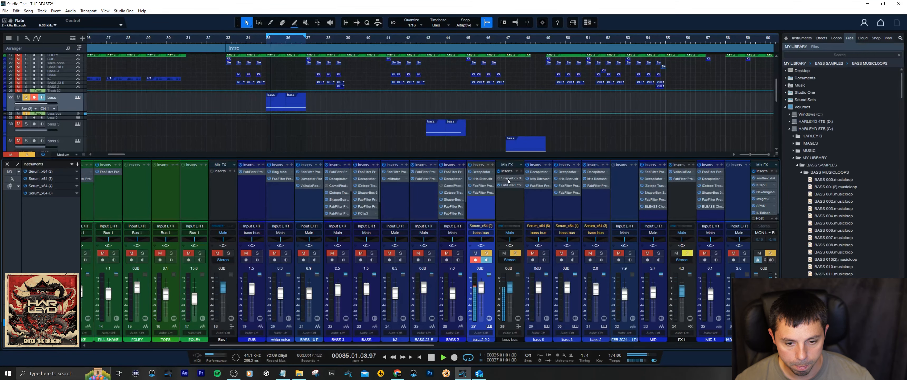
click(500, 179)
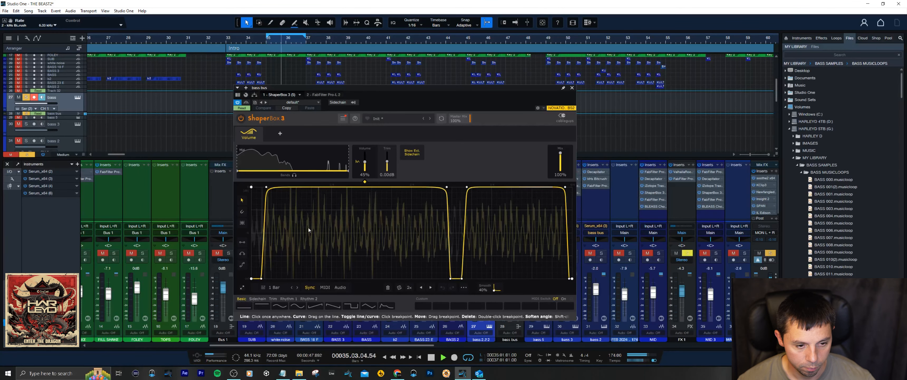
key(space)
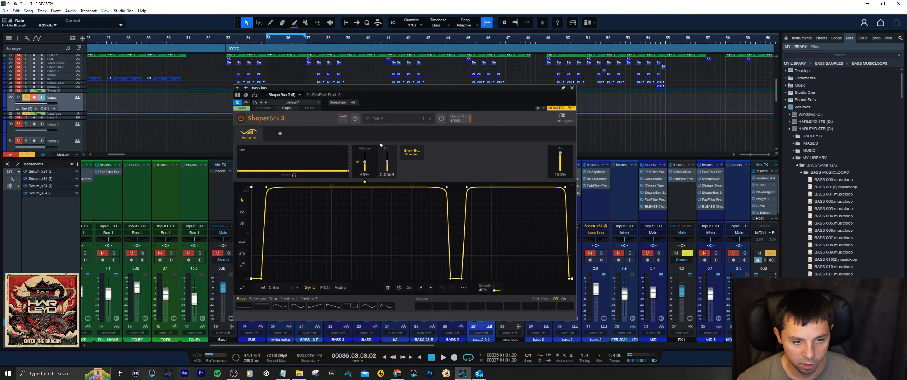
click(571, 88)
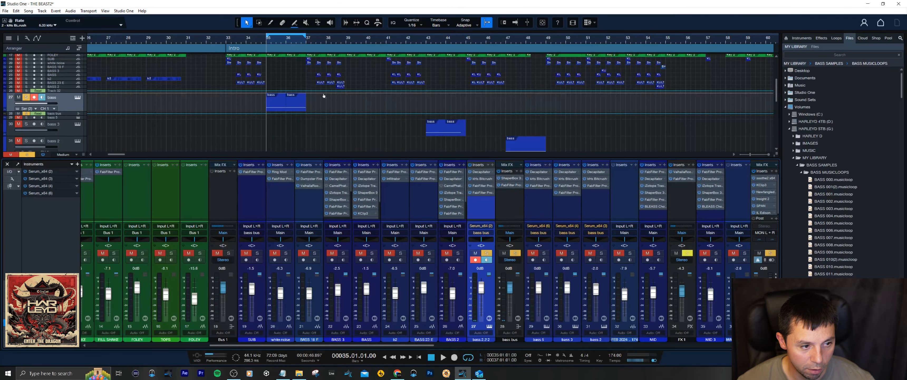
Clear all track solos and move the loop range to bars 43–45 over the bass 3 clips for playback.
click(30, 154)
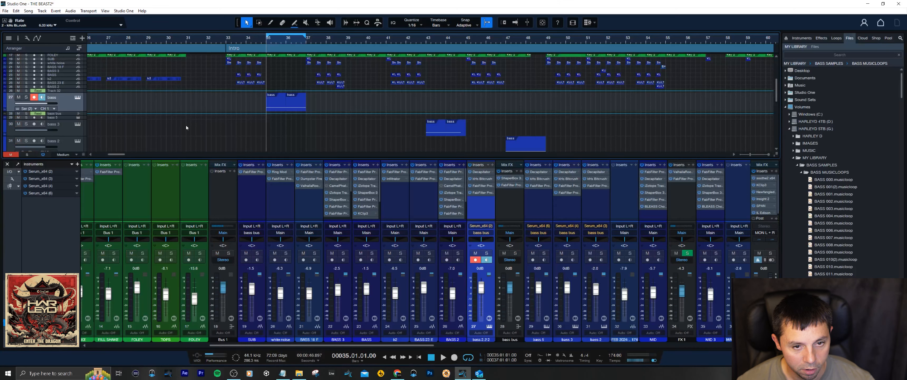
drag(427, 35, 466, 37)
key(space)
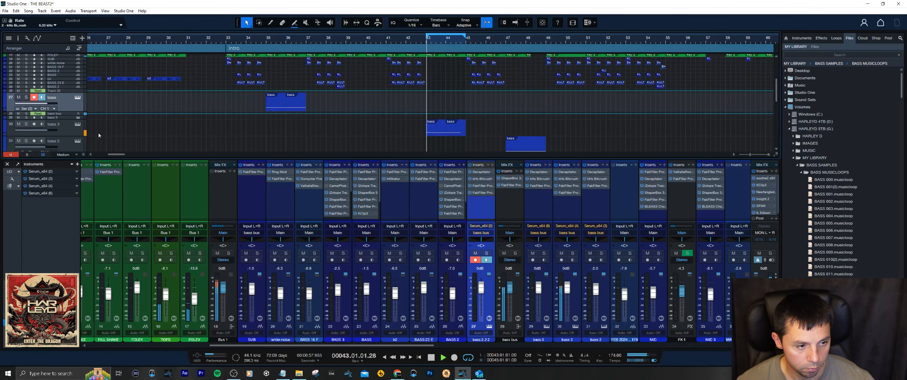
Open the Serum instrument on the bass 3 track and examine its LFO 1 and LFO 2 shapes.
click(78, 124)
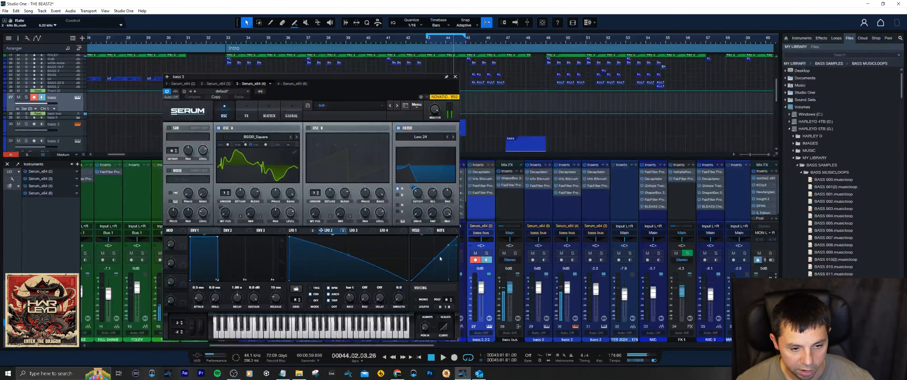
click(298, 230)
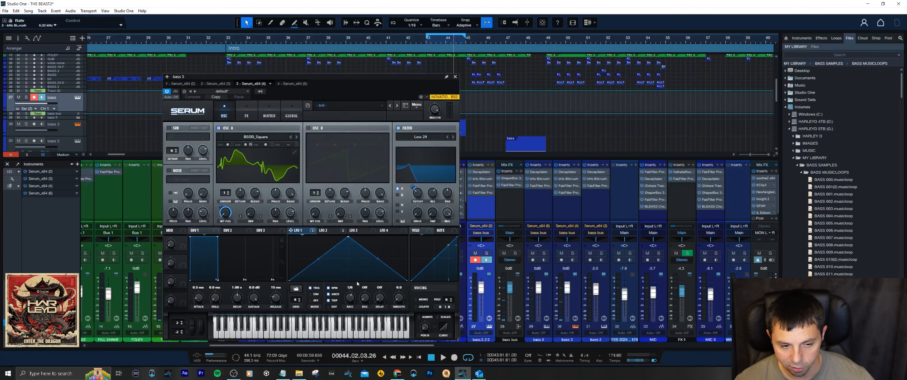
click(335, 230)
drag(422, 86, 367, 77)
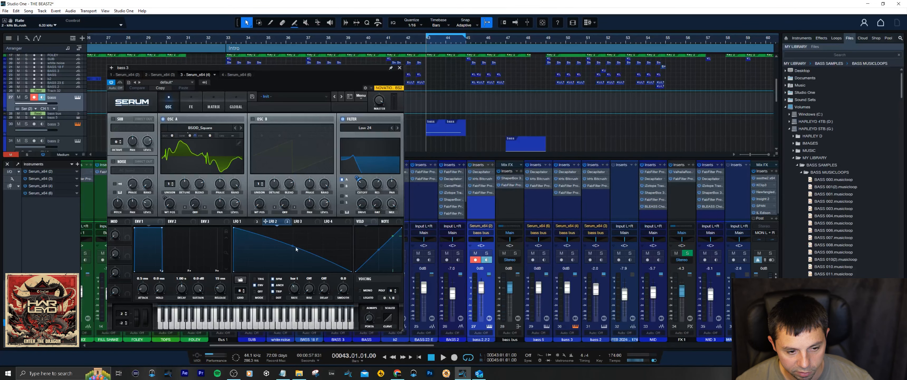
Try bending LFO 2's falling curve upward into a convex arc and audition bars 43–45.
drag(293, 245, 341, 220)
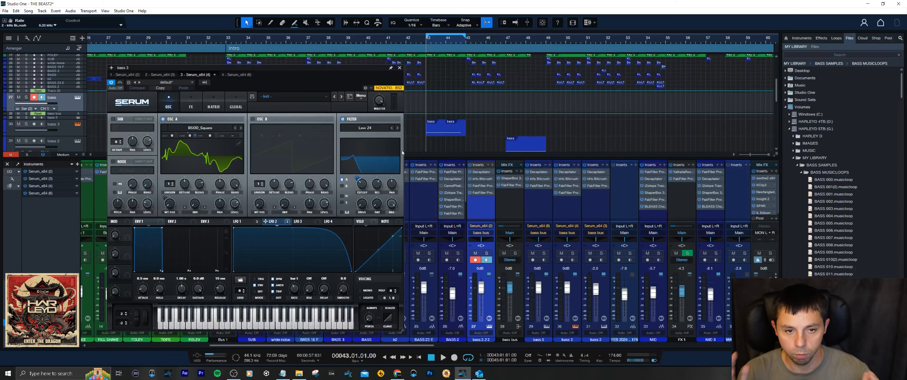
key(space)
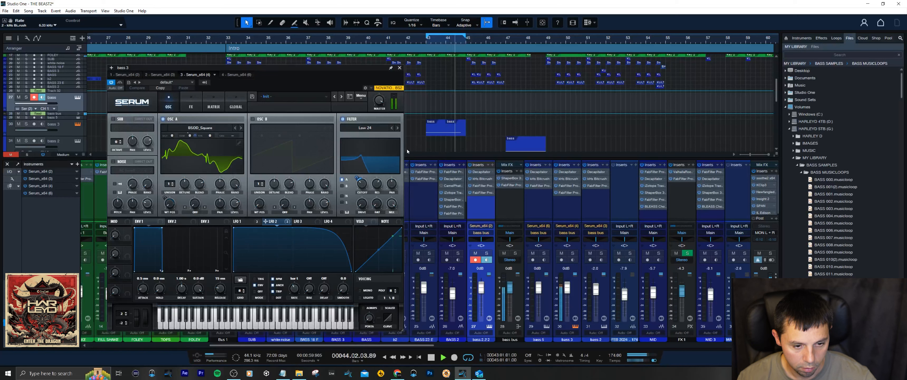
key(space)
Bend LFO 2's curve downward into a concave fall and replay the bass from bar 43.
drag(292, 229, 293, 257)
click(426, 92)
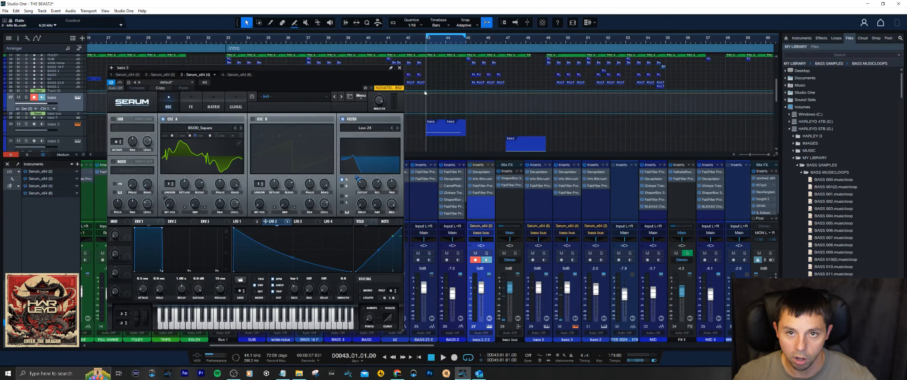
key(space)
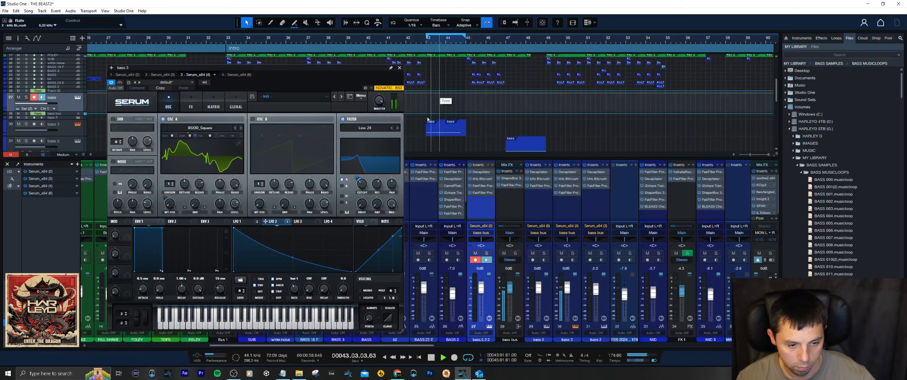
key(space)
Add a point to the upper part of LFO 2's curve, bend the segment after it downward, and play the loop.
double_click(269, 243)
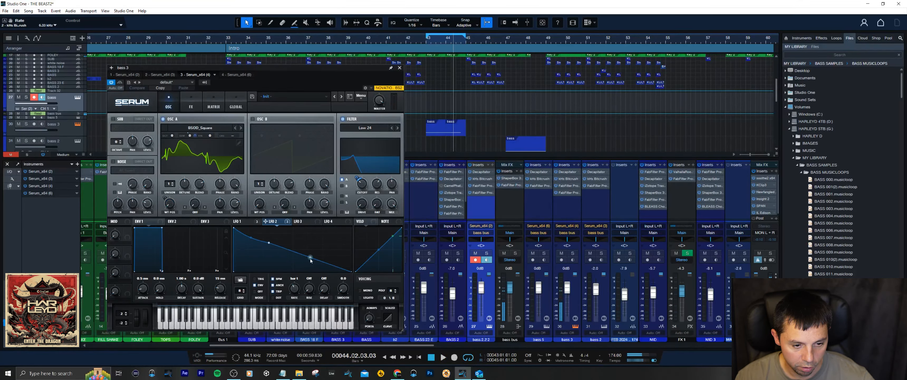
drag(310, 257, 310, 269)
click(433, 88)
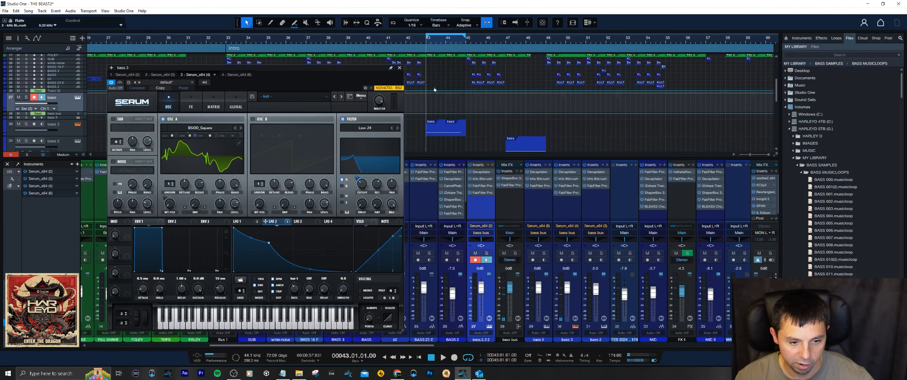
key(space)
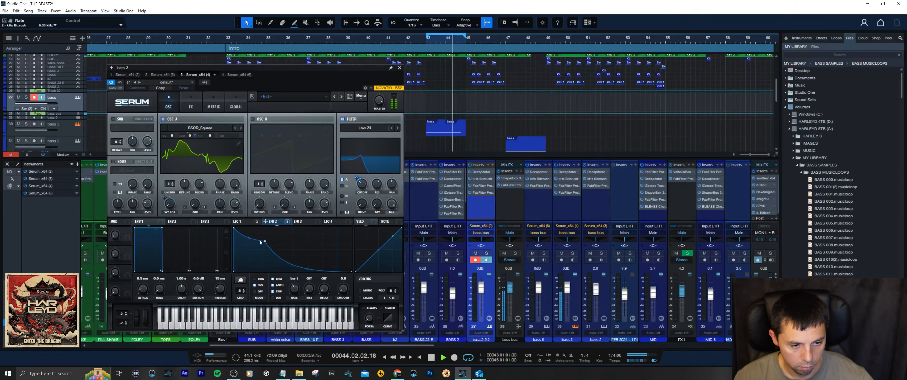
Lower LFO 2's start point to zero and raise its middle point into a peak, straightening the rise while auditioning.
drag(233, 228, 234, 271)
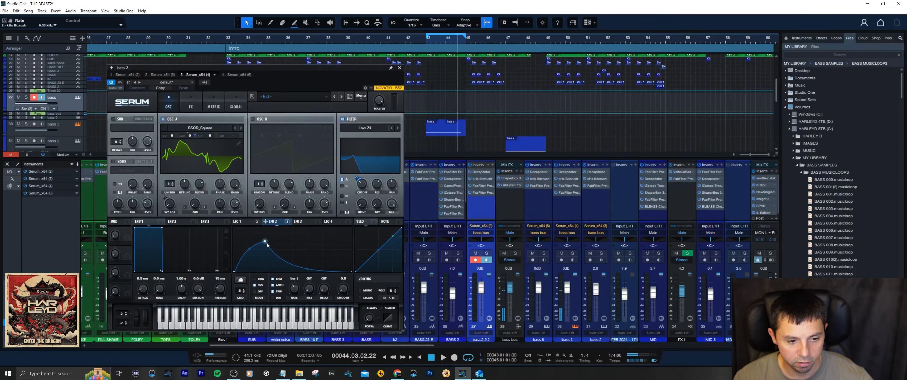
drag(265, 241, 284, 229)
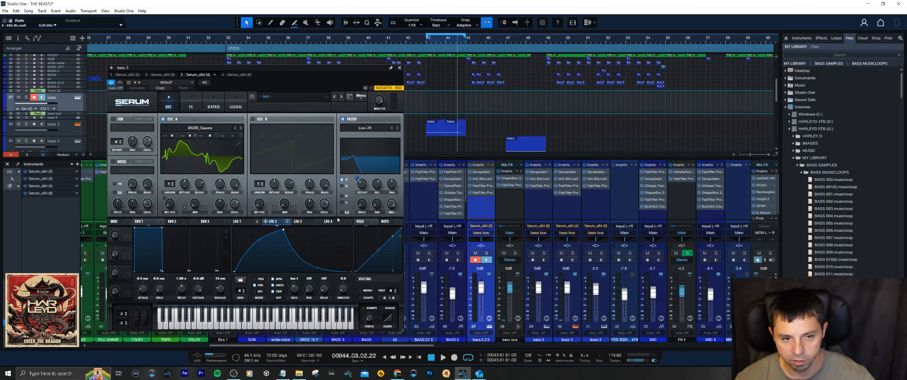
key(space)
drag(260, 239, 264, 246)
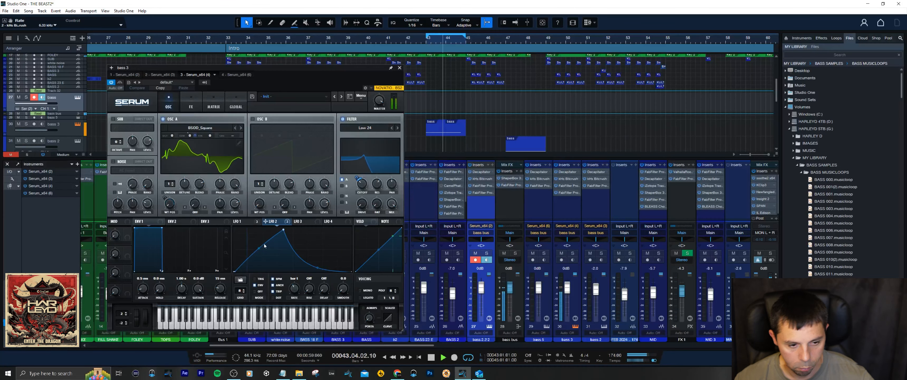
key(space)
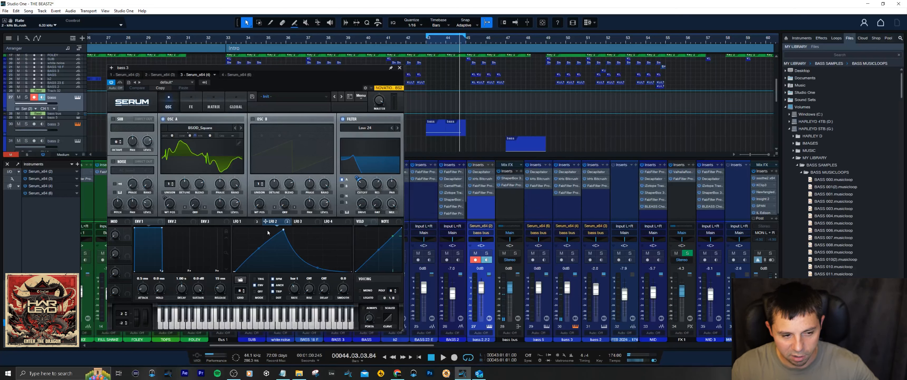
Set LFO 1's rate to 1/2 while auditioning the bass loop, and close Serum.
click(240, 221)
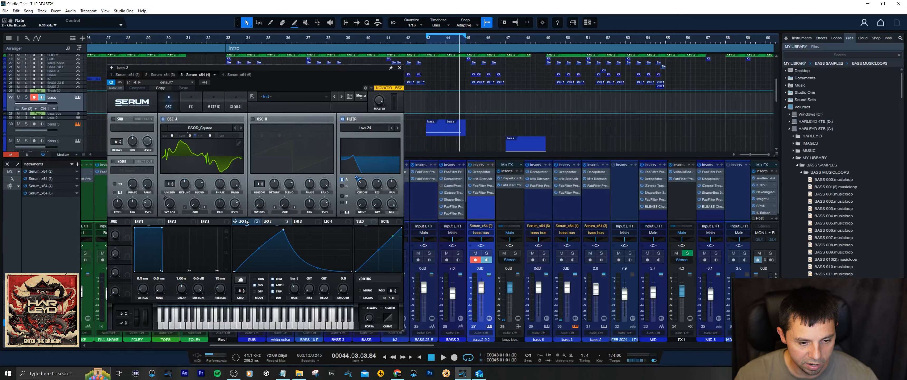
key(space)
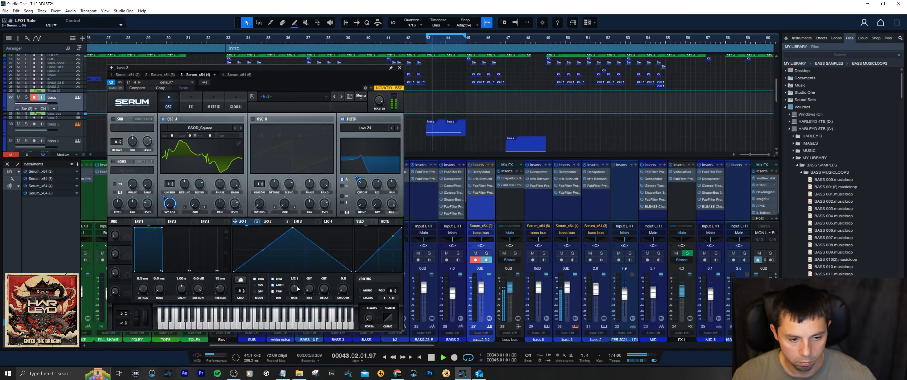
key(space)
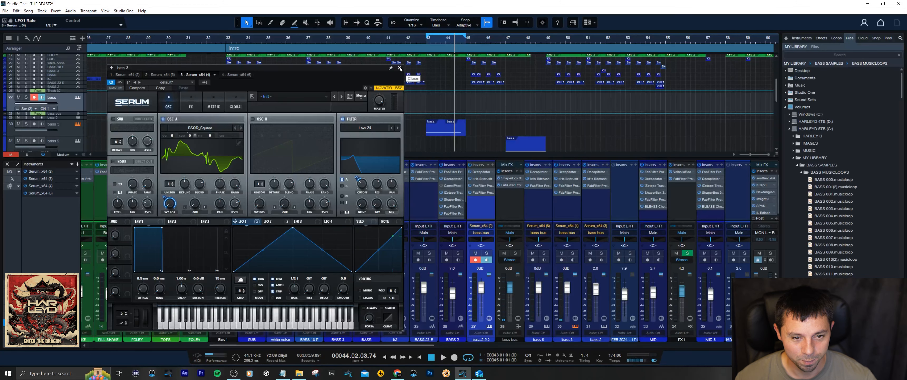
click(400, 68)
Move the playback position to bar 33 at the start of the drop section in the arrangement.
click(282, 64)
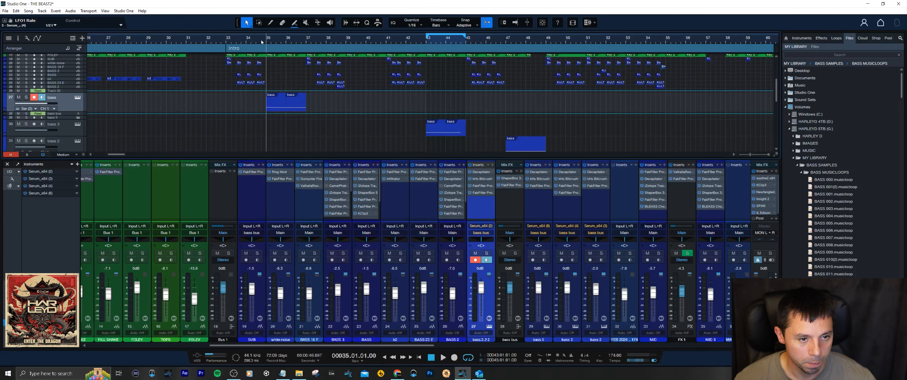
scroll(303, 82, up, 2)
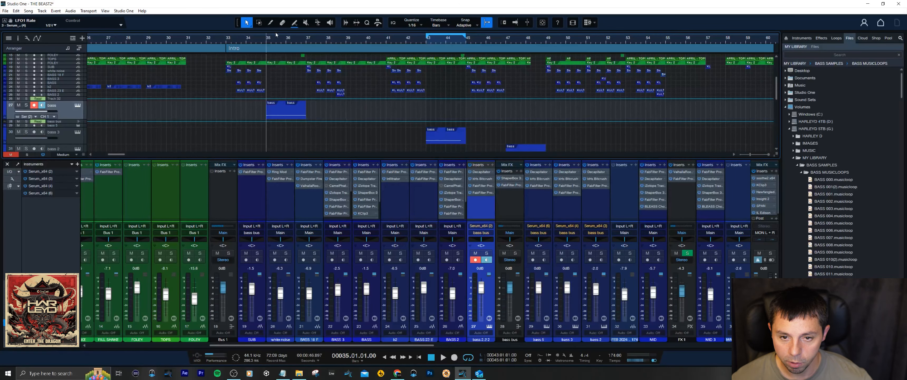
click(226, 42)
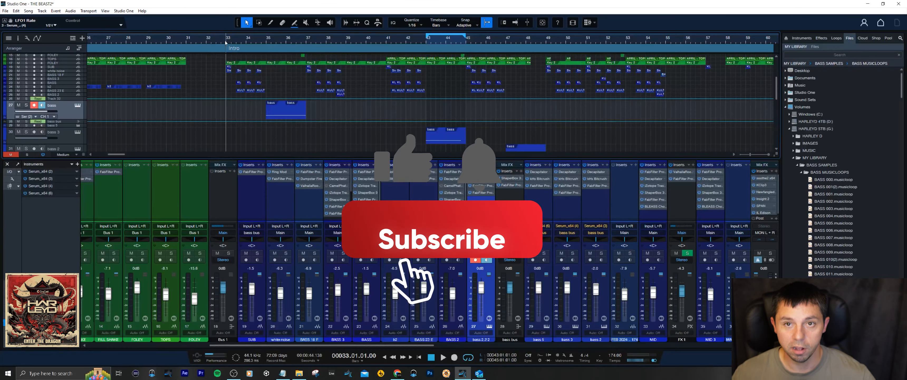